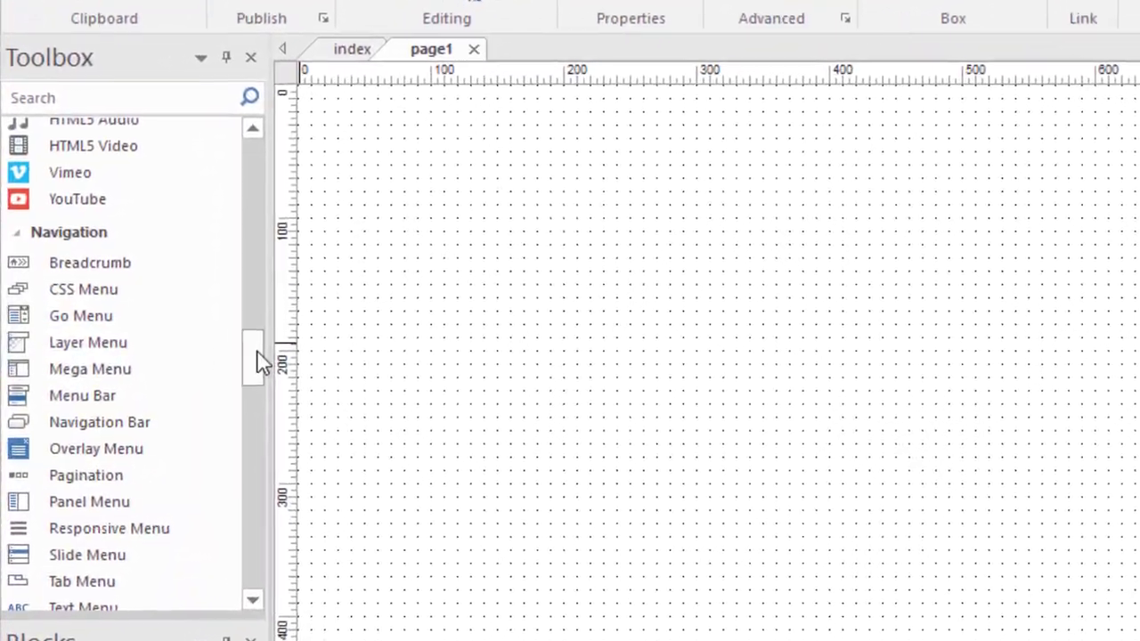
Place a Themeable Menu with Item 1 and Item 2 near page1's top left.
{"action": "scroll", "coordinate": [220, 356], "scroll_direction": "down", "scroll_amount": 1}
{"action": "left_click_drag", "start_coordinate": [271, 365], "coordinate": [273, 374]}
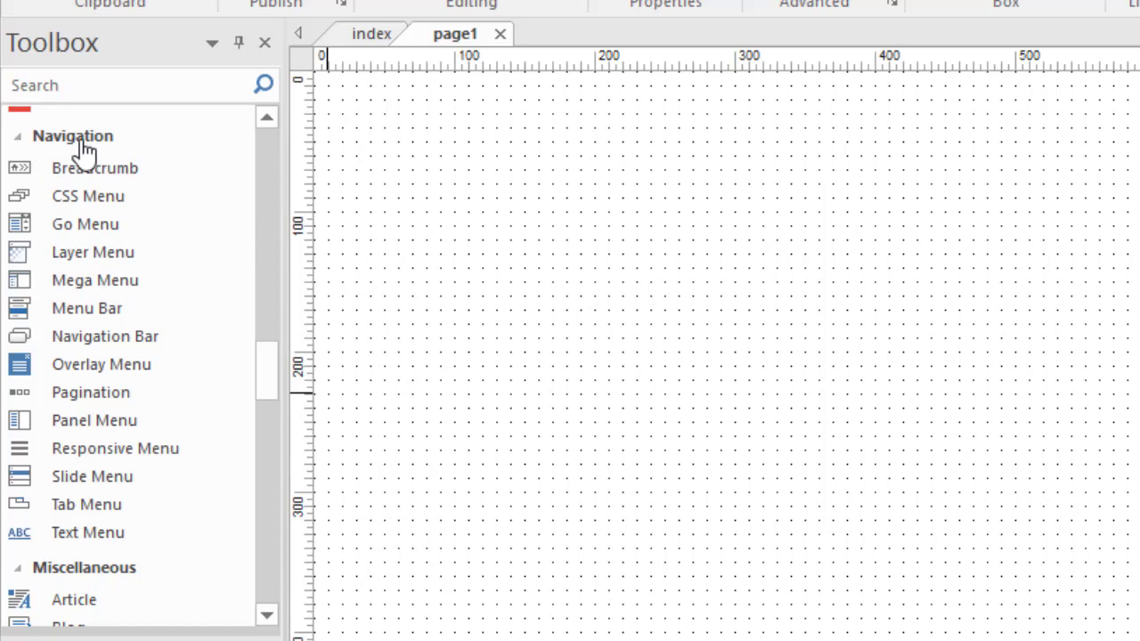
{"action": "left_click_drag", "start_coordinate": [267, 383], "coordinate": [267, 471]}
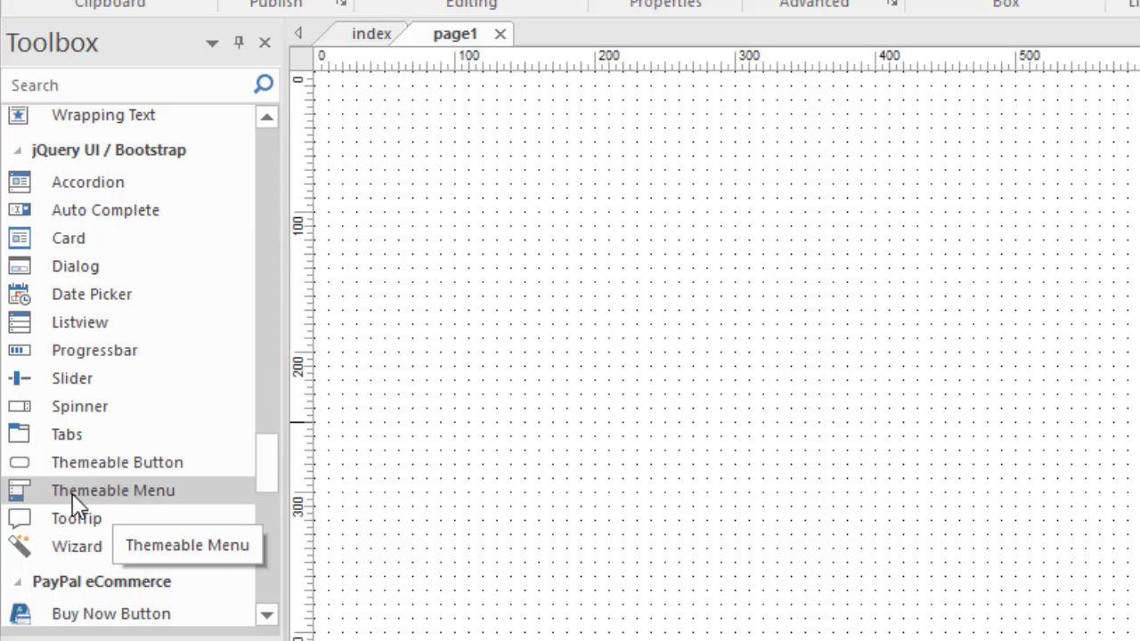
{"action": "left_click_drag", "start_coordinate": [75, 503], "coordinate": [479, 210]}
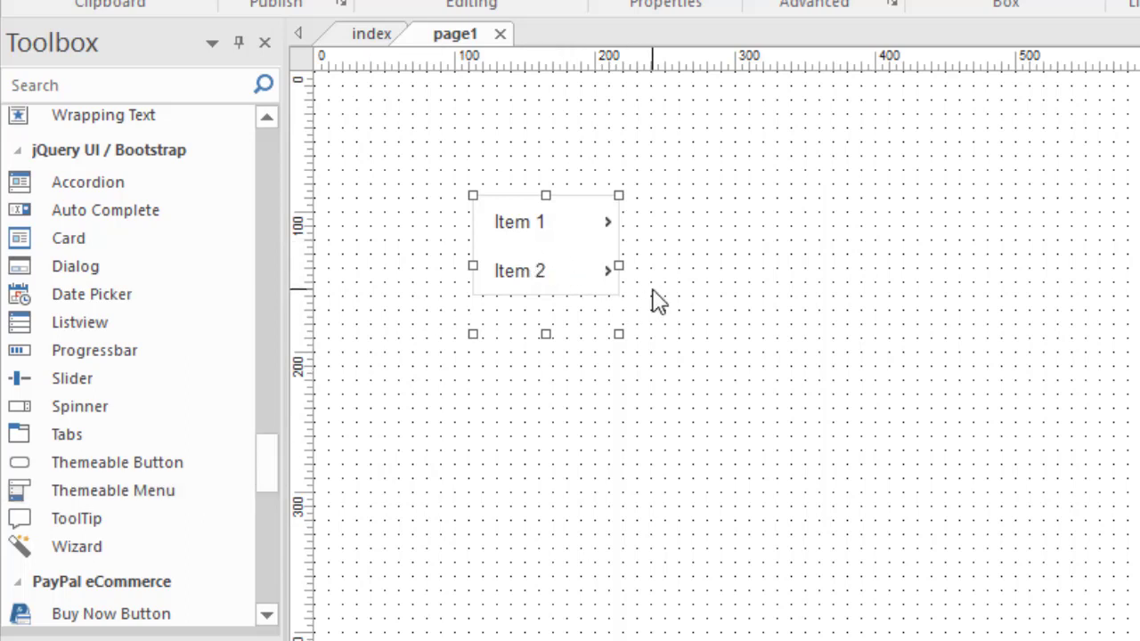
Set the menu's Layout to horizontal and apply it.
{"action": "double_click", "coordinate": [538, 241]}
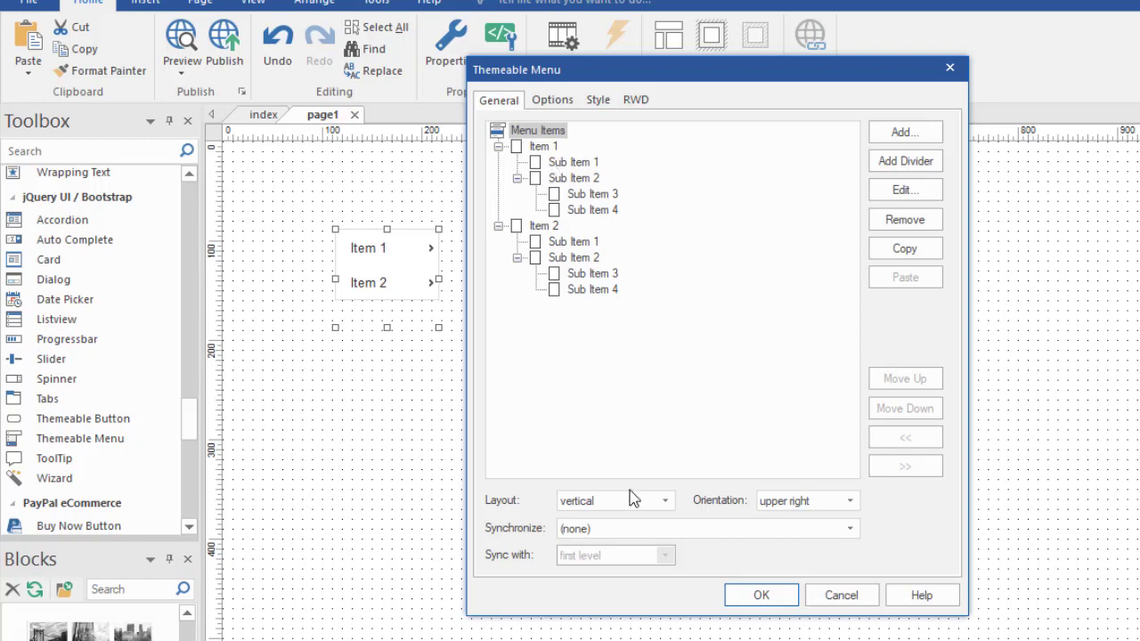
{"action": "left_click", "coordinate": [664, 500]}
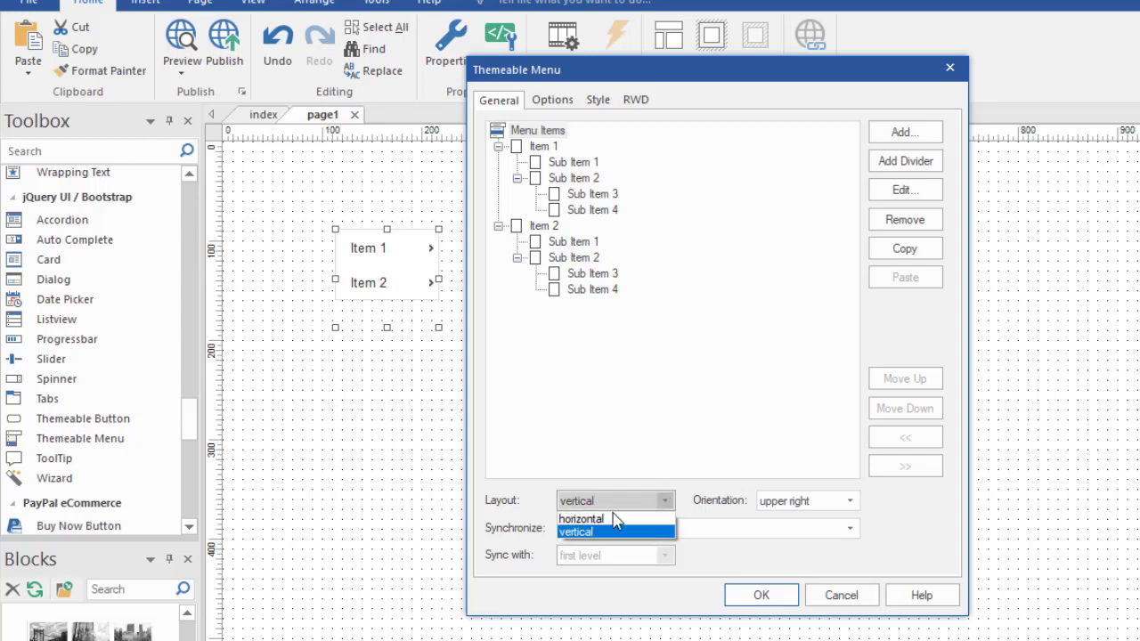
{"action": "left_click", "coordinate": [614, 518]}
{"action": "left_click", "coordinate": [764, 595]}
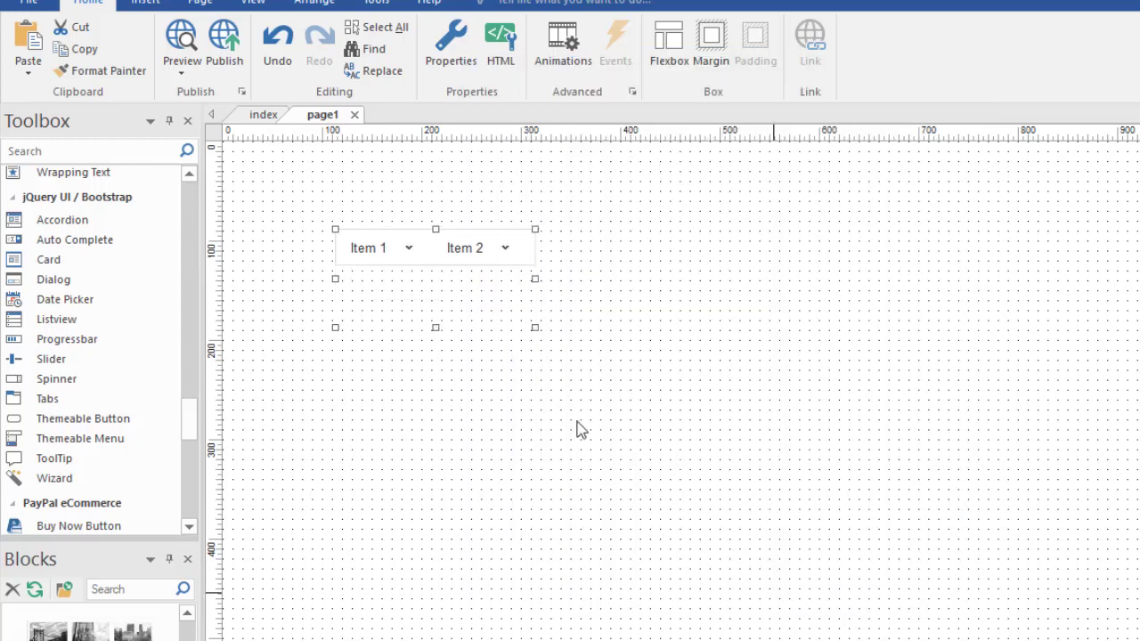
Nudge the menu slightly left and reopen its properties dialog fully in view.
{"action": "left_click_drag", "start_coordinate": [537, 293], "coordinate": [510, 279]}
{"action": "double_click", "coordinate": [486, 275]}
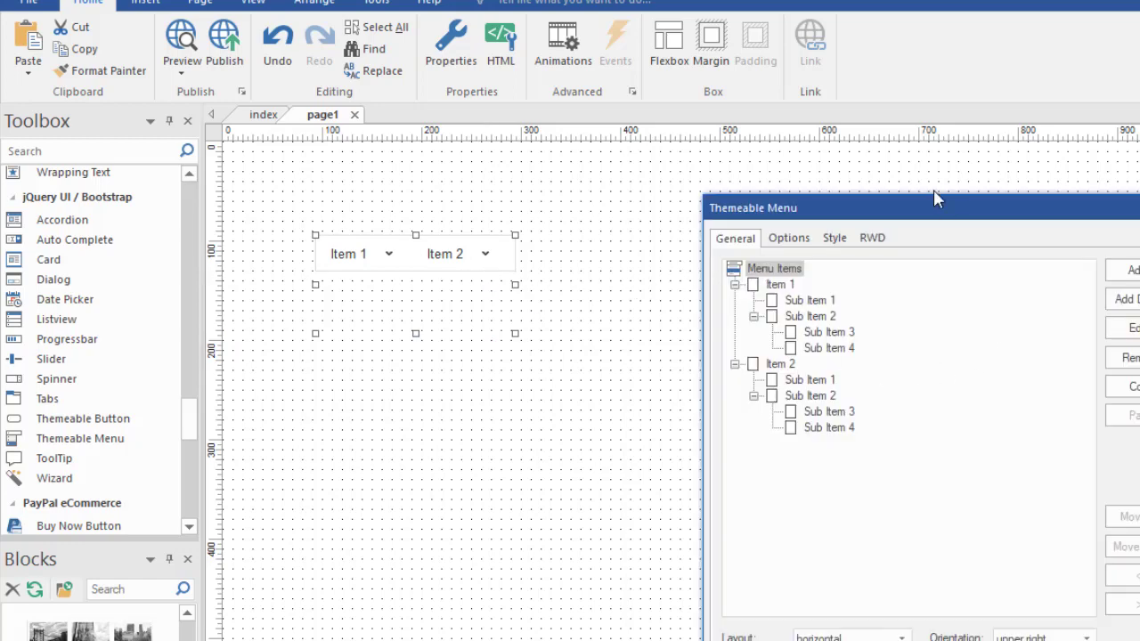
{"action": "left_click_drag", "start_coordinate": [922, 211], "coordinate": [807, 119]}
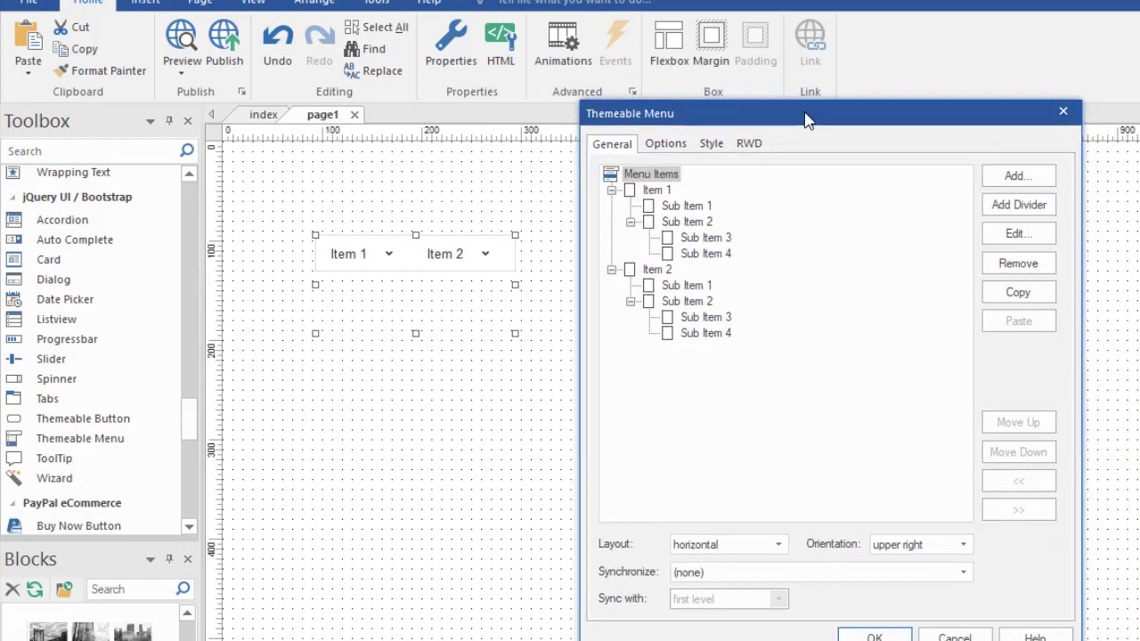
Confirm Menu mode stays jQuery UI, then view the menu's Style settings.
{"action": "left_click", "coordinate": [659, 146]}
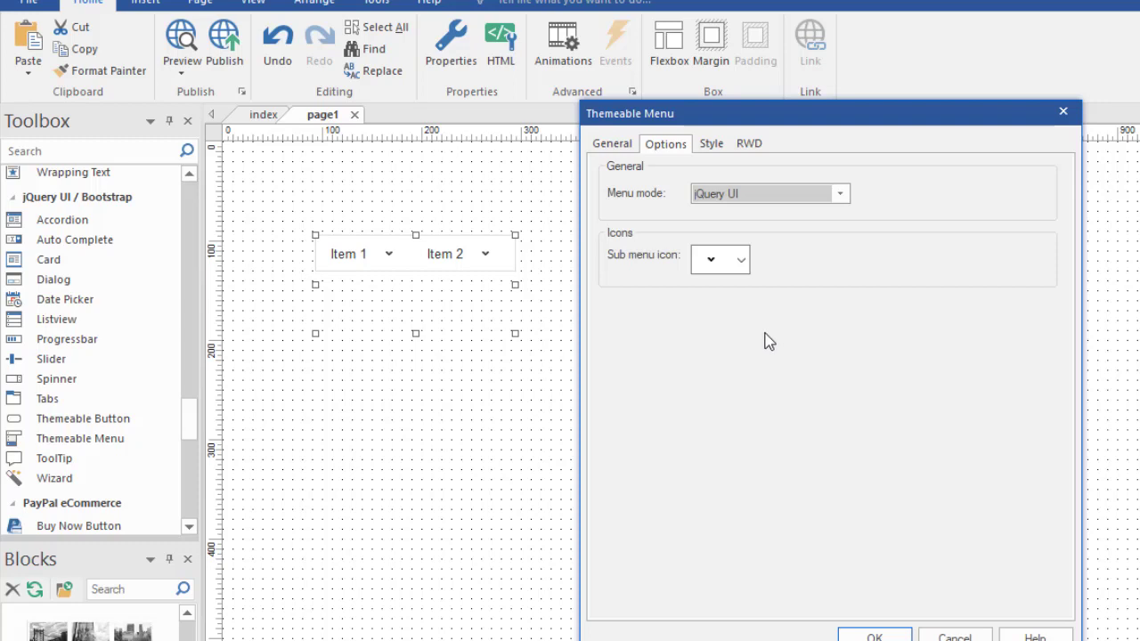
{"action": "left_click", "coordinate": [736, 194]}
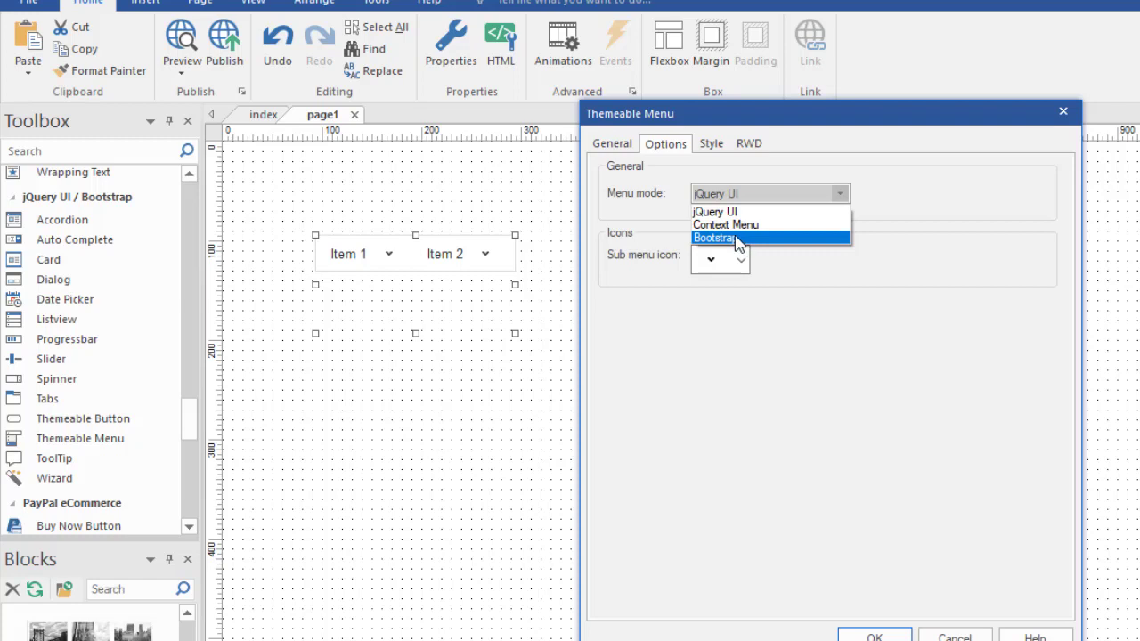
{"action": "left_click", "coordinate": [739, 214]}
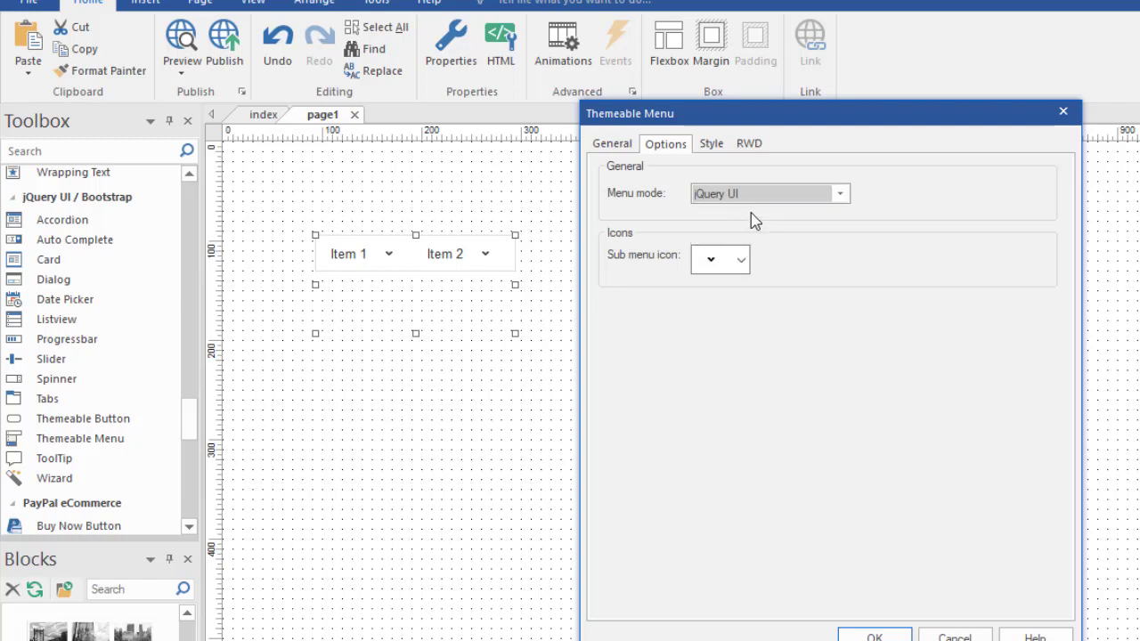
{"action": "left_click", "coordinate": [712, 145]}
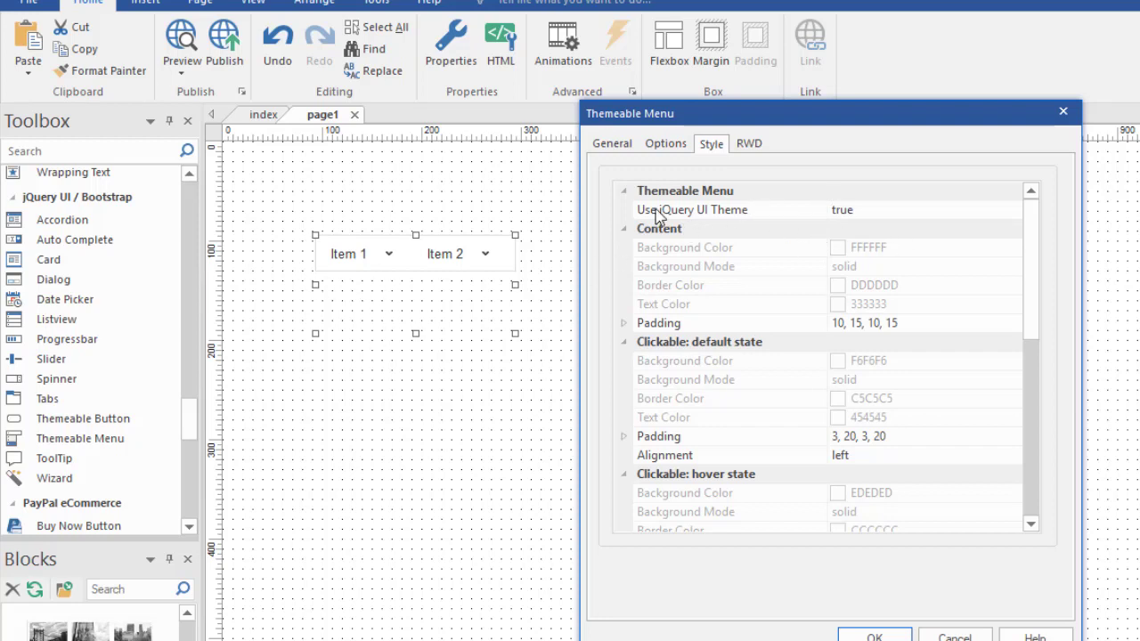
Set Use jQuery UI Theme to false and review the resulting colour settings.
{"action": "left_click", "coordinate": [879, 217]}
{"action": "left_click", "coordinate": [1012, 209]}
{"action": "left_click", "coordinate": [869, 252]}
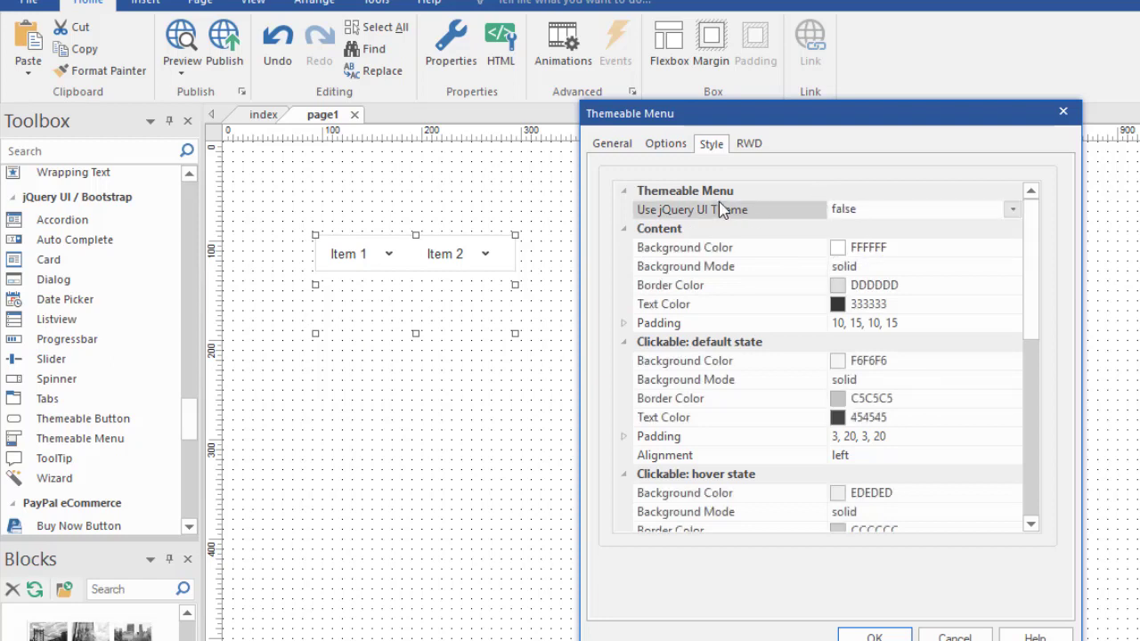
{"action": "scroll", "coordinate": [918, 356], "scroll_direction": "down", "scroll_amount": 3}
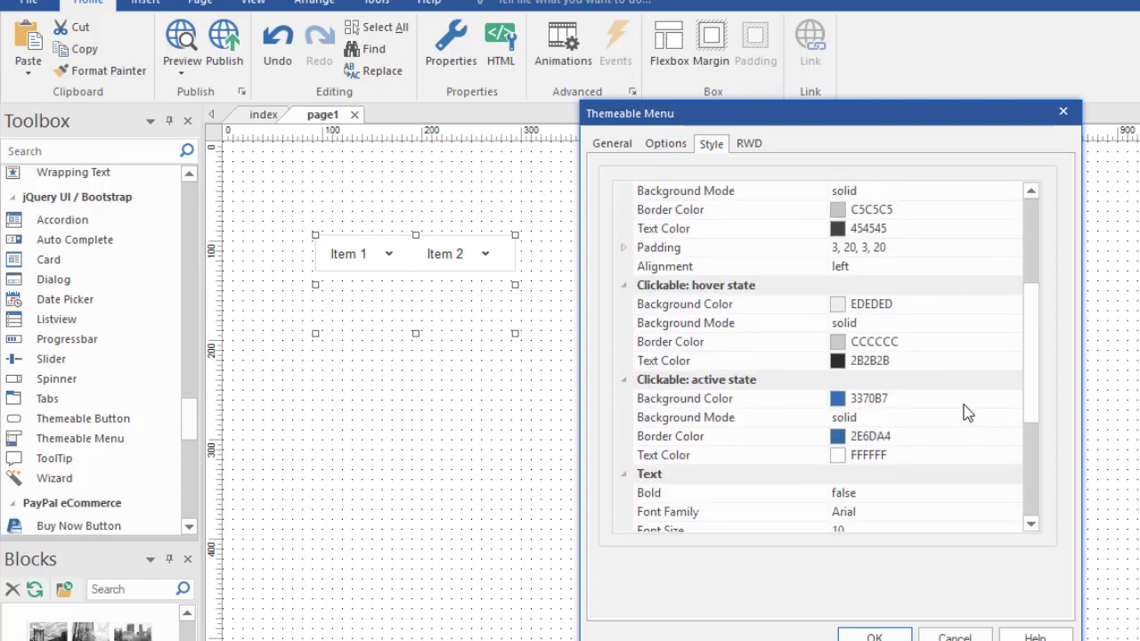
{"action": "scroll", "coordinate": [931, 361], "scroll_direction": "up", "scroll_amount": 2}
{"action": "scroll", "coordinate": [931, 360], "scroll_direction": "up", "scroll_amount": 2}
{"action": "scroll", "coordinate": [930, 352], "scroll_direction": "down", "scroll_amount": 3}
{"action": "scroll", "coordinate": [926, 361], "scroll_direction": "up", "scroll_amount": 2}
{"action": "scroll", "coordinate": [924, 374], "scroll_direction": "up", "scroll_amount": 2}
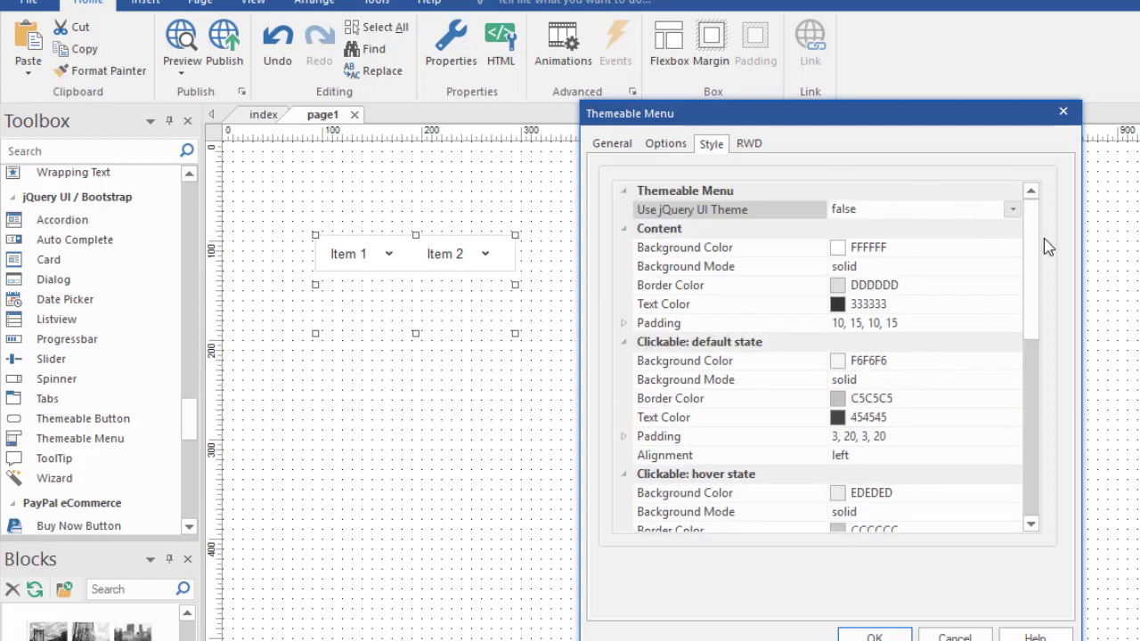
Restore Use jQuery UI Theme to true and view the RWD breakpoint of 480.
{"action": "left_click", "coordinate": [1011, 209]}
{"action": "left_click", "coordinate": [843, 231]}
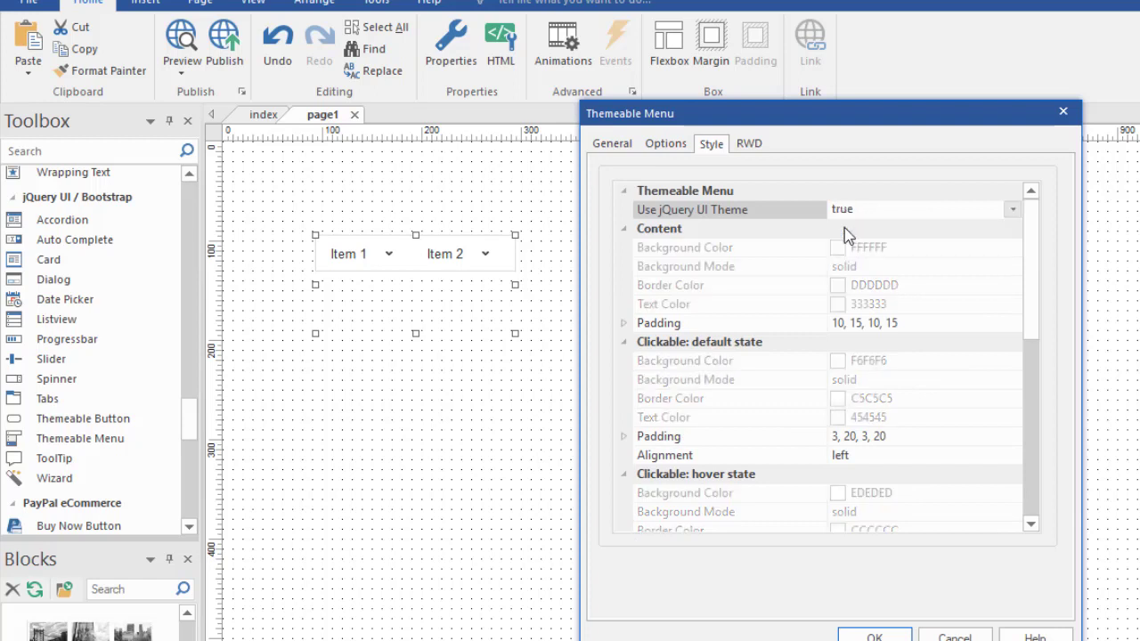
{"action": "left_click", "coordinate": [749, 144]}
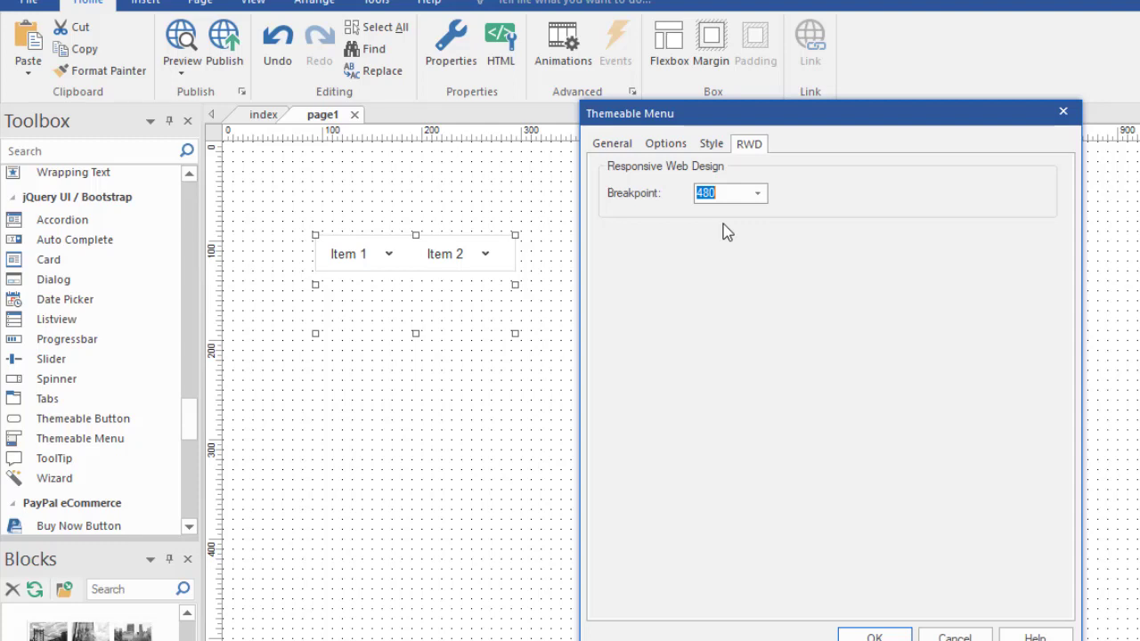
Glance through Style, Options and General tabs, cancel the dialog, and delete the menu.
{"action": "left_click", "coordinate": [712, 144]}
{"action": "left_click", "coordinate": [668, 145]}
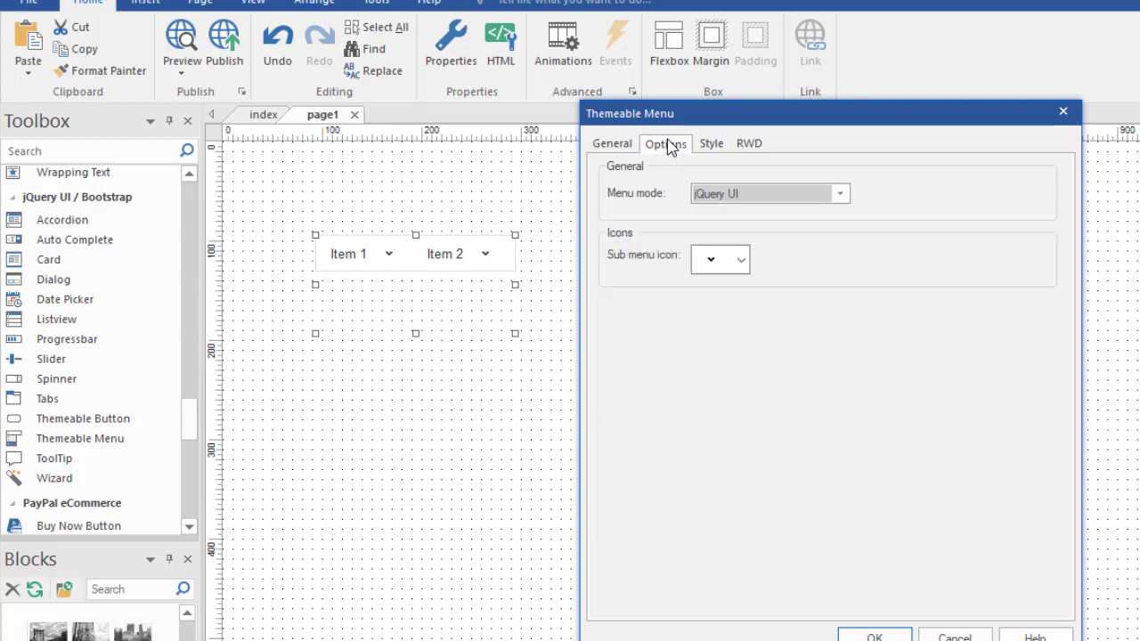
{"action": "left_click", "coordinate": [611, 145]}
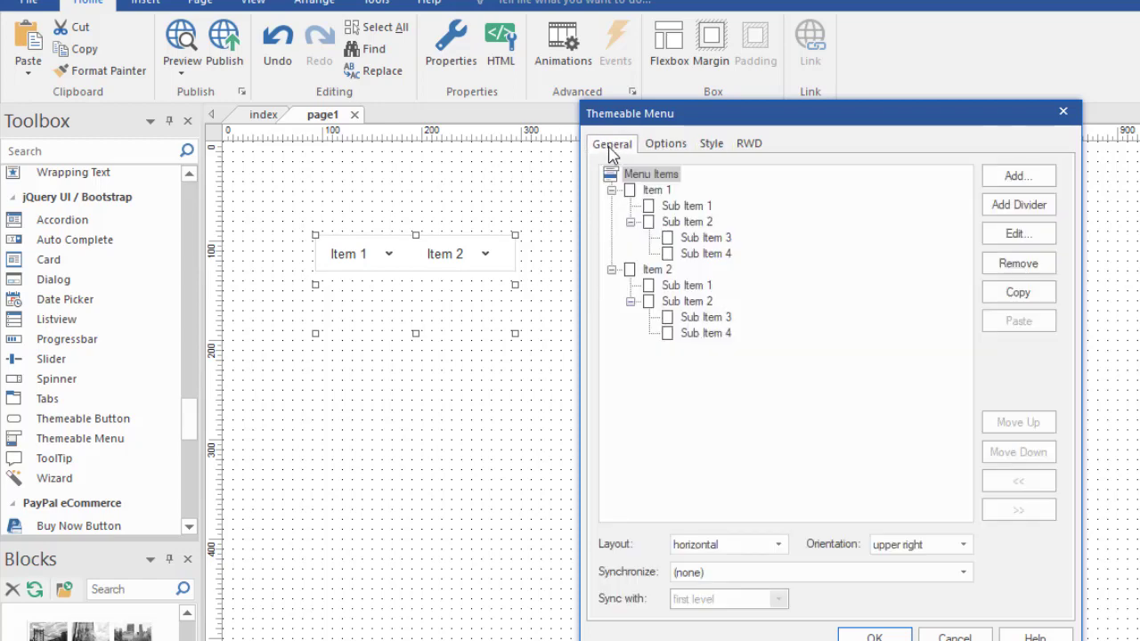
{"action": "left_click", "coordinate": [953, 637]}
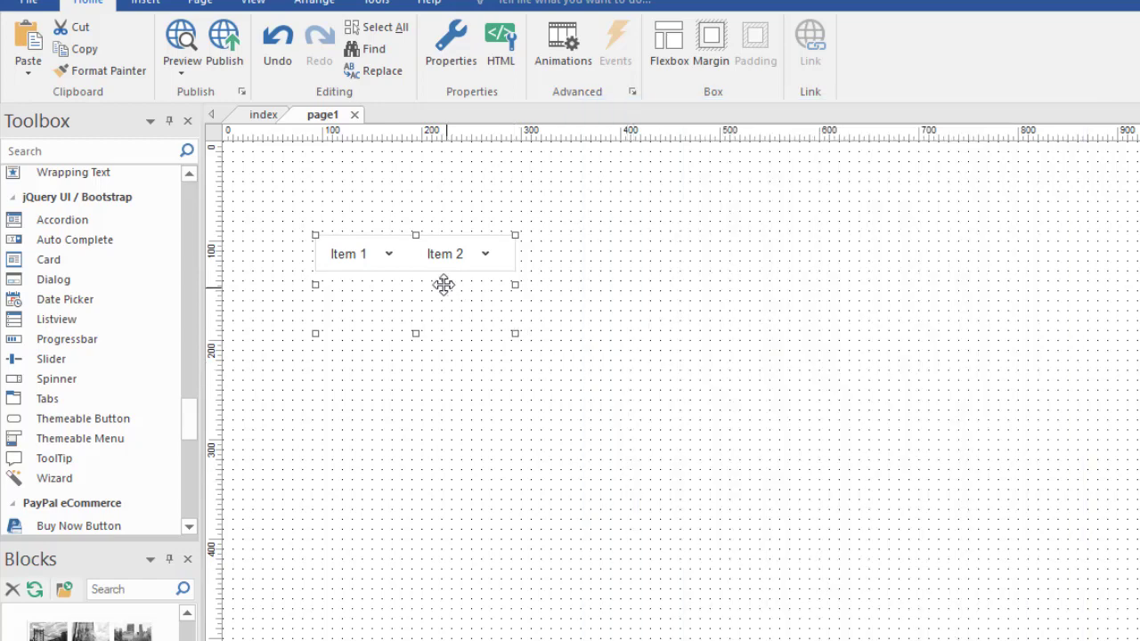
{"action": "key", "text": "Delete"}
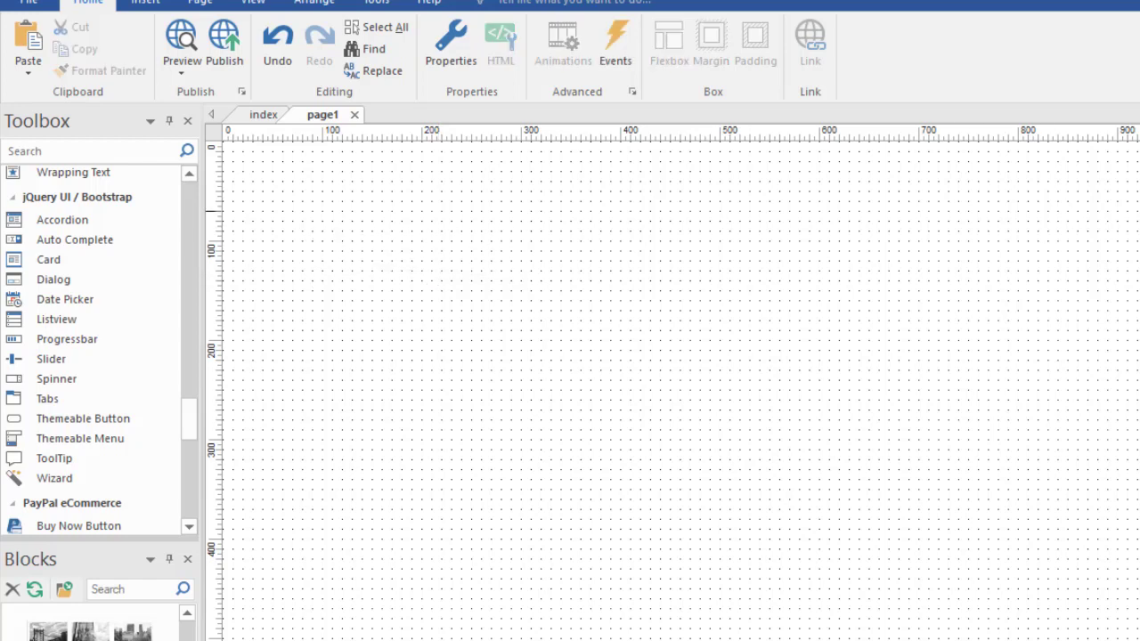
Restore the deleted six-item menu and move it against page1's left edge.
{"action": "key", "text": "ctrl+z"}
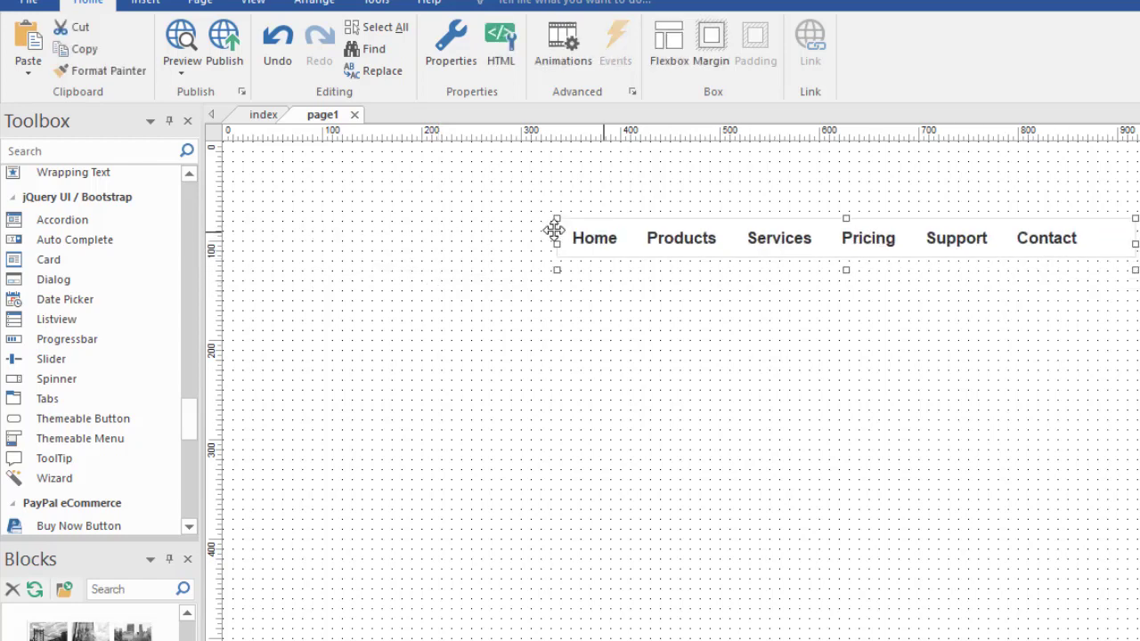
{"action": "left_click_drag", "start_coordinate": [543, 227], "coordinate": [276, 241]}
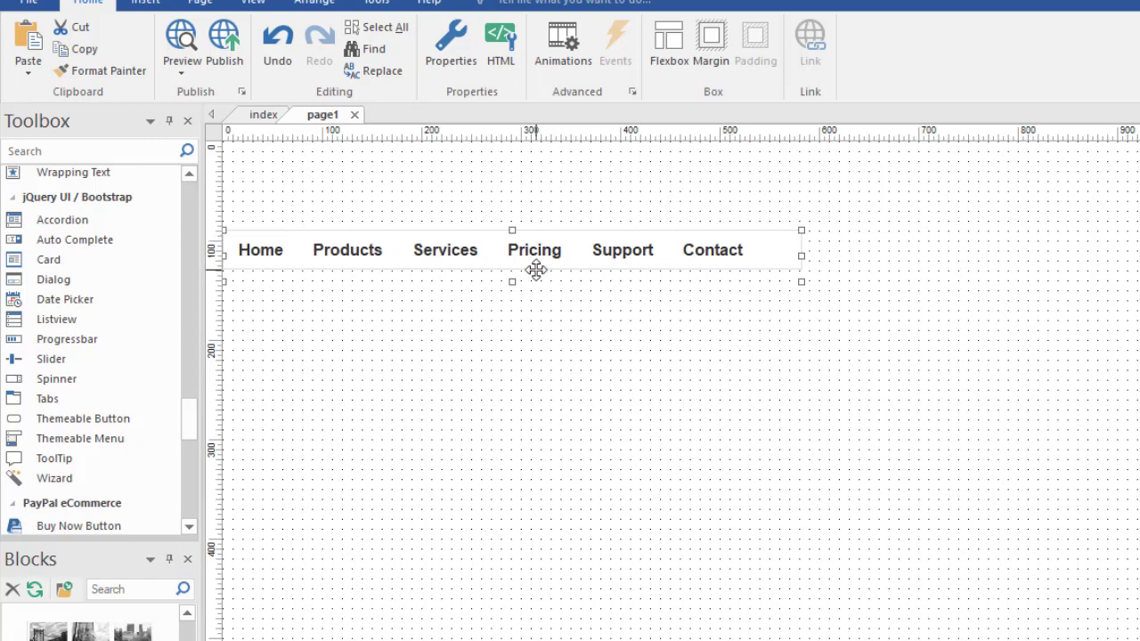
{"action": "double_click", "coordinate": [579, 252]}
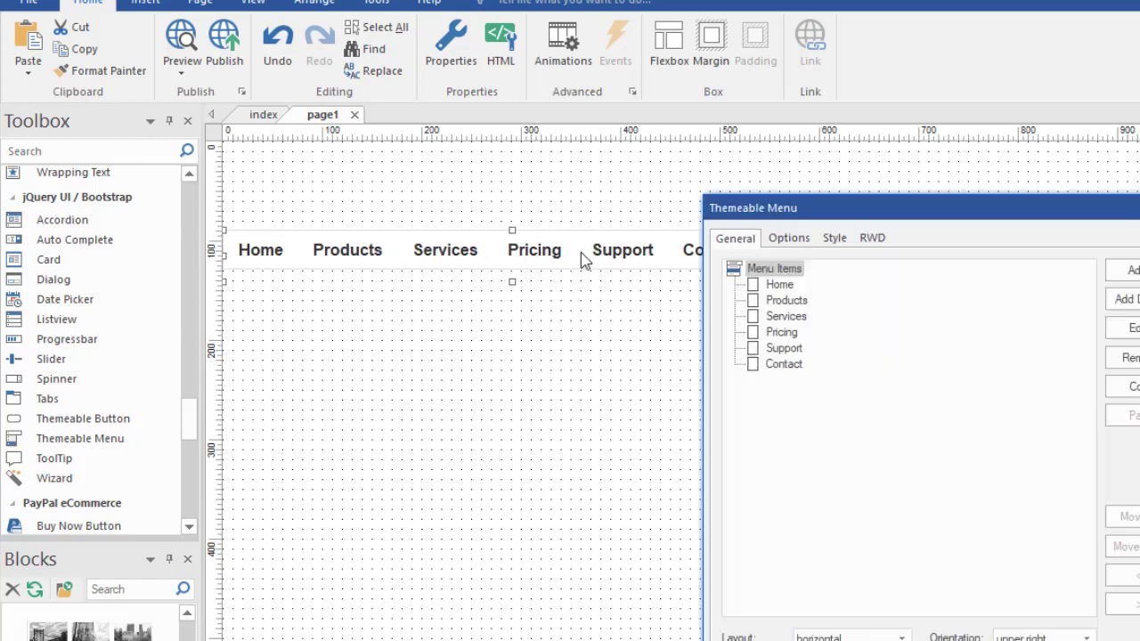
{"action": "left_click_drag", "start_coordinate": [840, 213], "coordinate": [719, 156]}
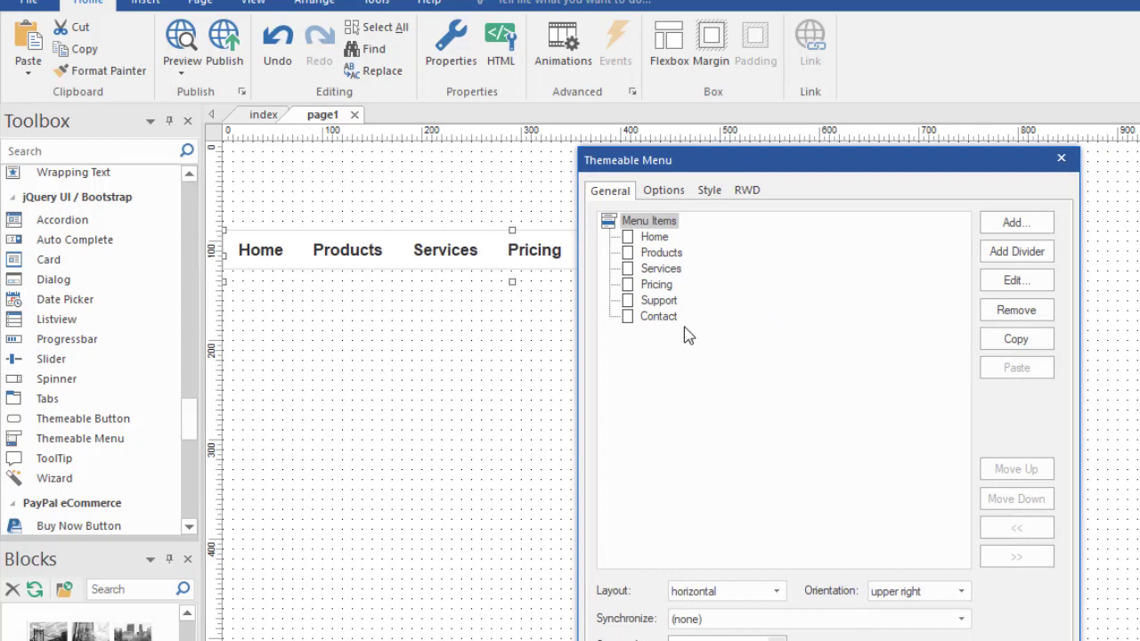
Review the Options, Style and RWD tabs, close them, and raise the menu about 40 px.
{"action": "left_click", "coordinate": [666, 192]}
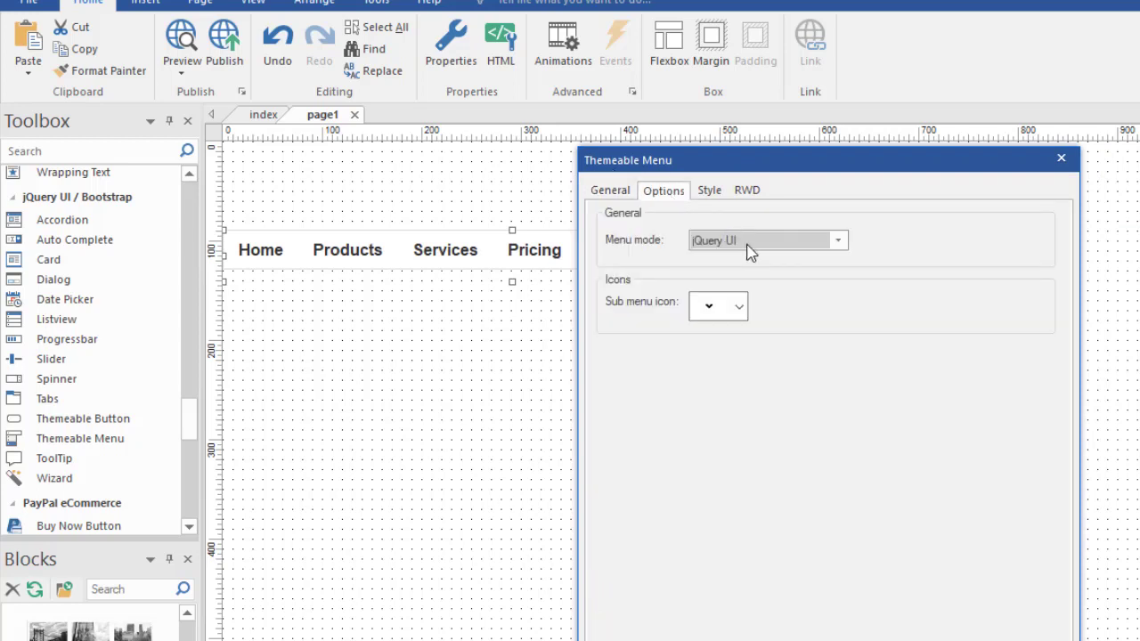
{"action": "left_click", "coordinate": [716, 190]}
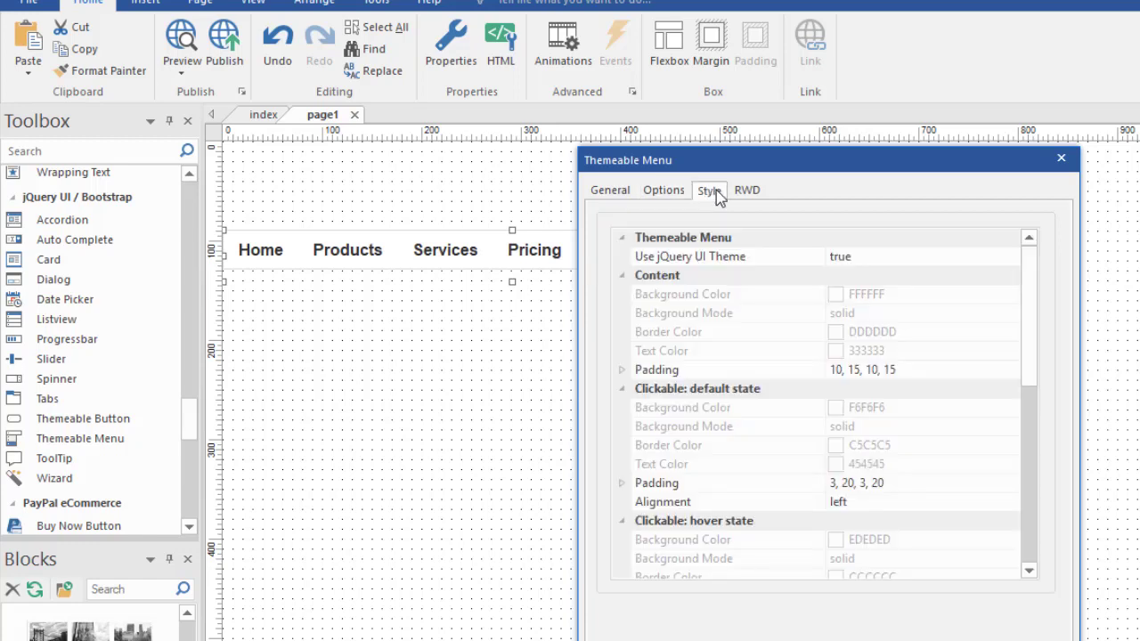
{"action": "left_click", "coordinate": [750, 190]}
{"action": "left_click", "coordinate": [1061, 160]}
{"action": "left_click_drag", "start_coordinate": [580, 249], "coordinate": [577, 213]}
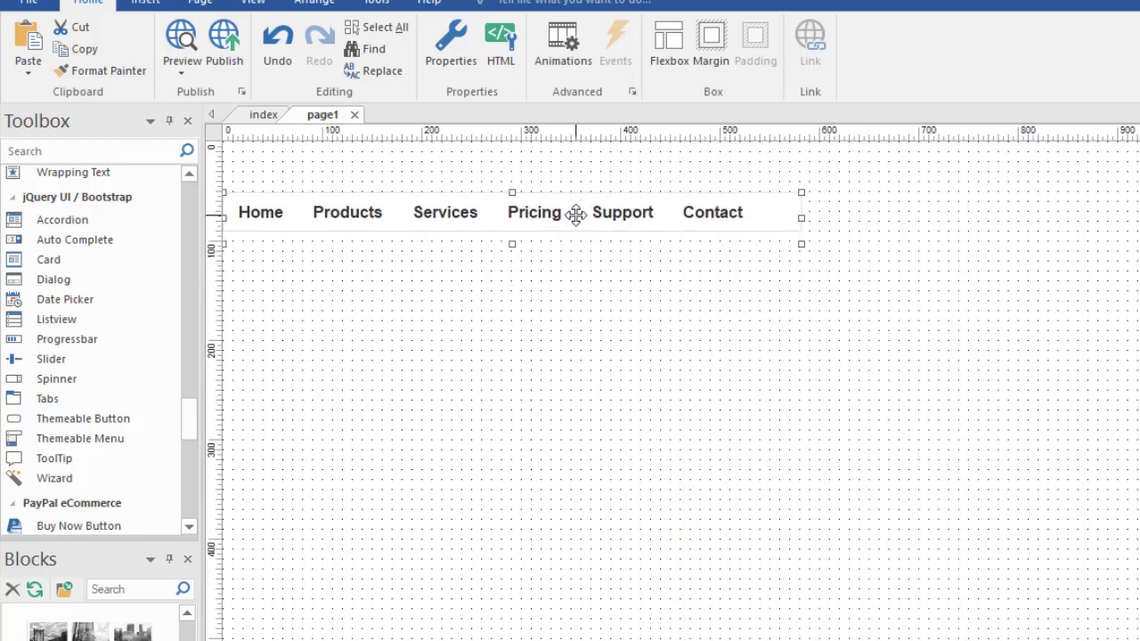
Preview page1 in Chrome, narrow the window to check the menu stays horizontal, then close it.
{"action": "key", "text": "F5"}
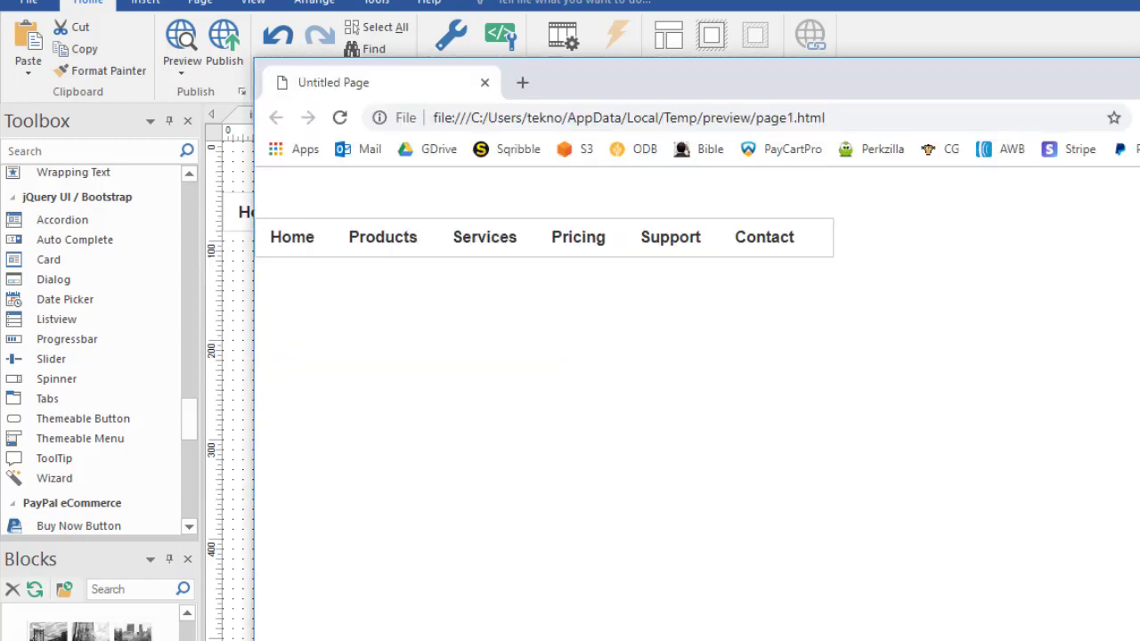
{"action": "left_click_drag", "start_coordinate": [1138, 205], "coordinate": [894, 248]}
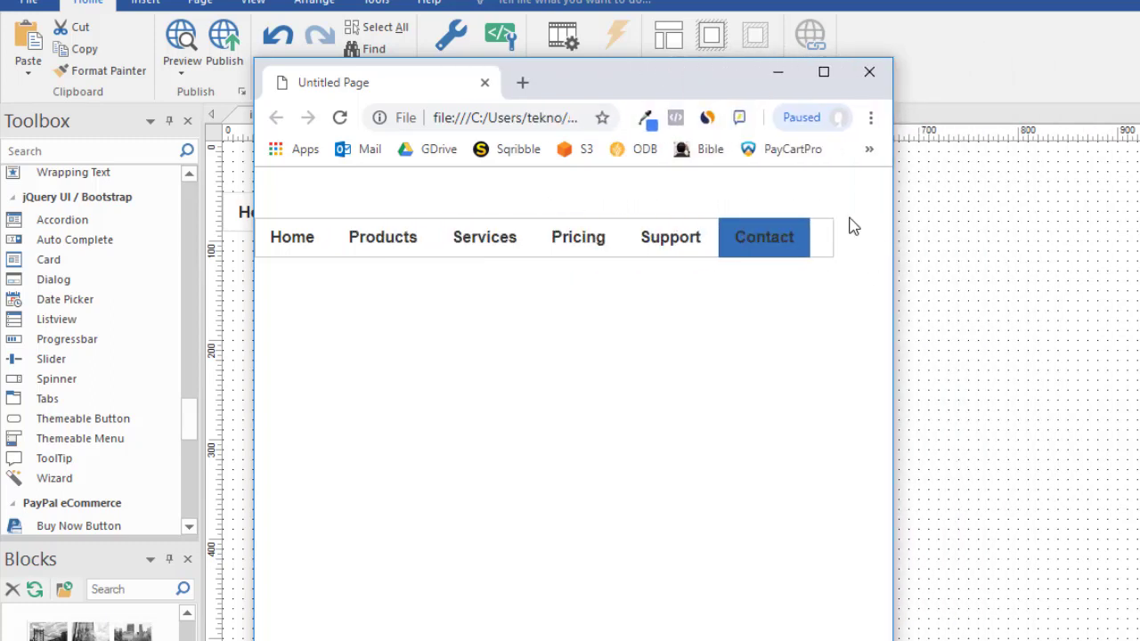
{"action": "left_click", "coordinate": [870, 73]}
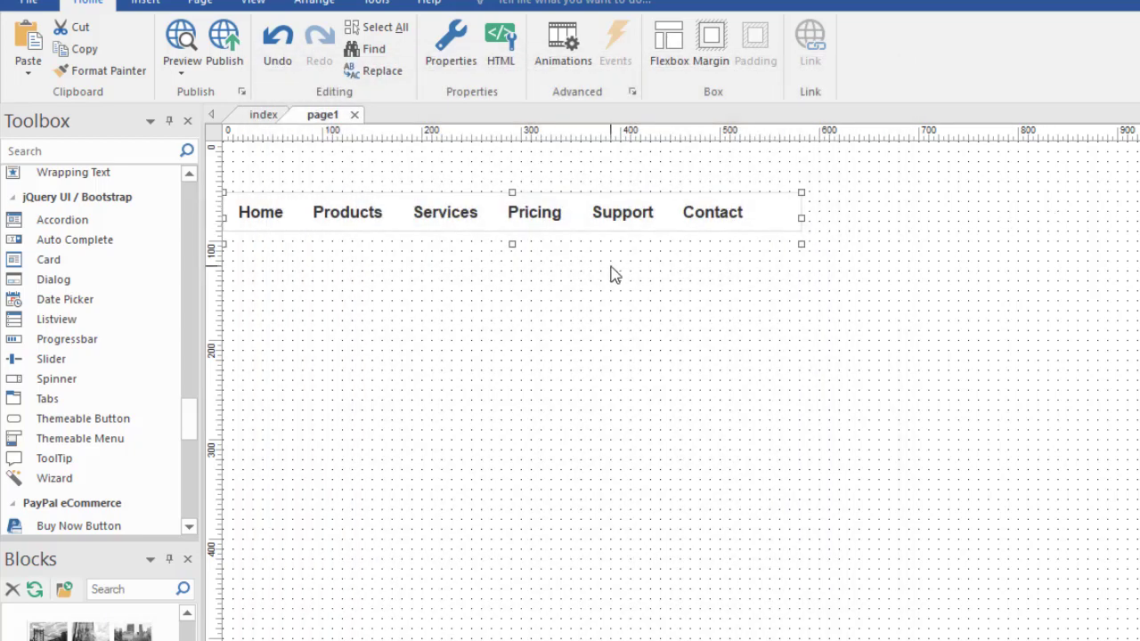
Switch the menu's Menu mode to Context Menu and apply it, then dismiss the canvas's right-click actions.
{"action": "double_click", "coordinate": [564, 215]}
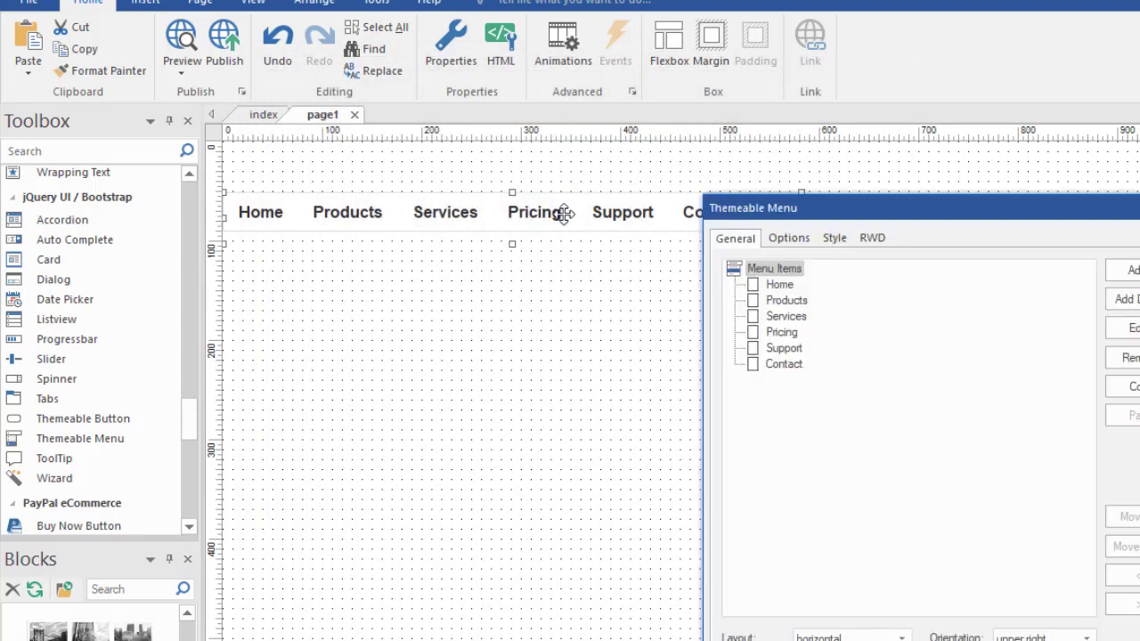
{"action": "left_click_drag", "start_coordinate": [858, 217], "coordinate": [828, 151]}
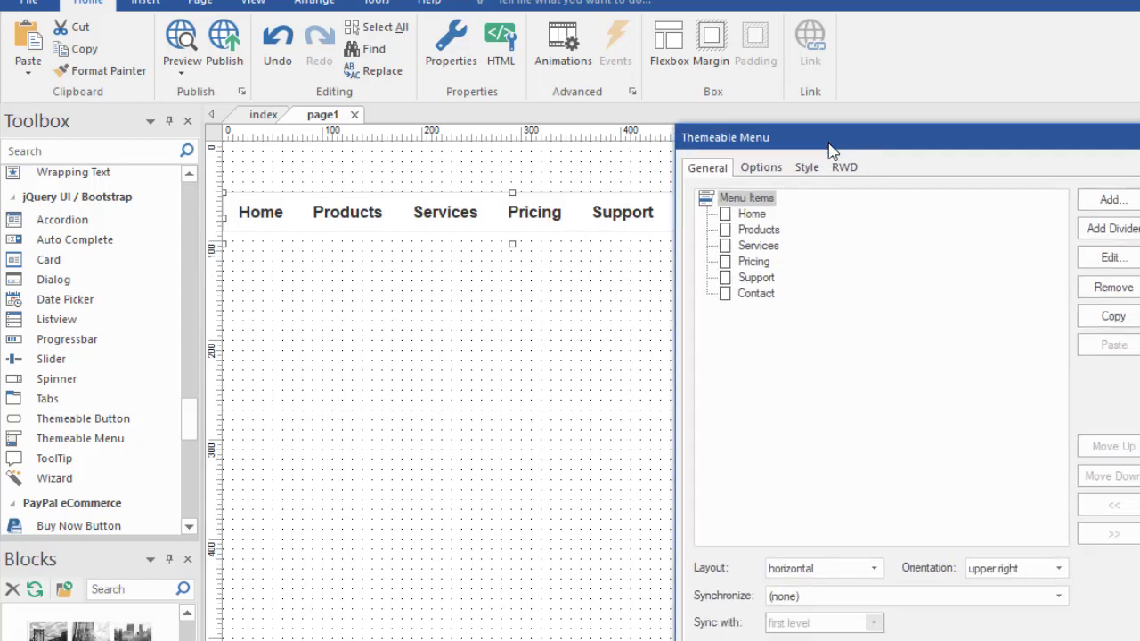
{"action": "left_click", "coordinate": [762, 168]}
{"action": "left_click", "coordinate": [921, 223]}
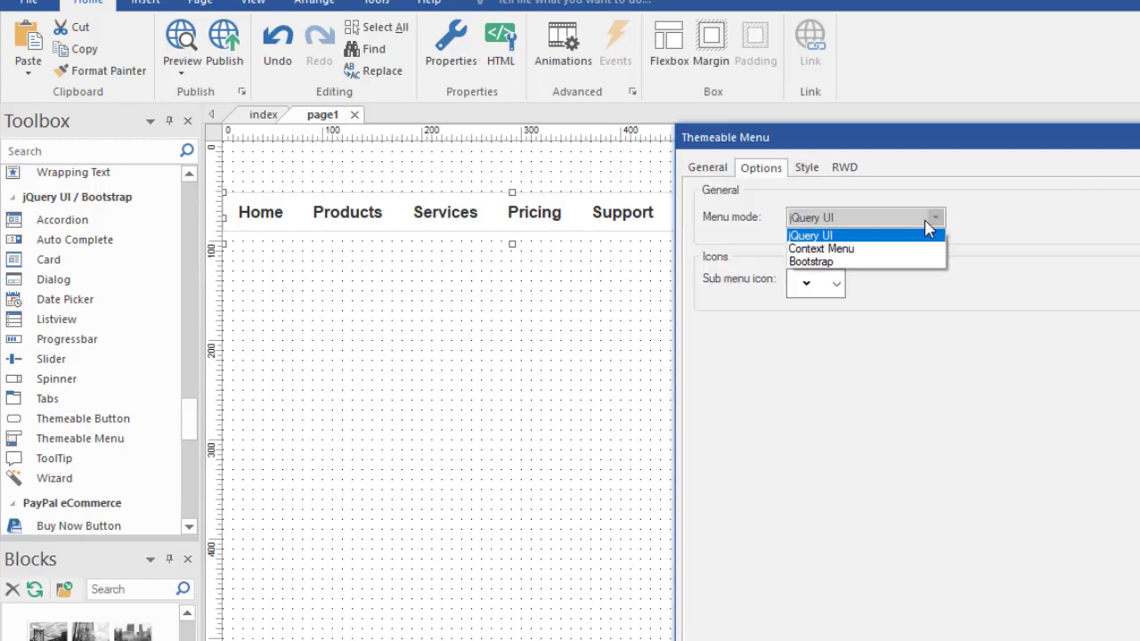
{"action": "left_click", "coordinate": [861, 247]}
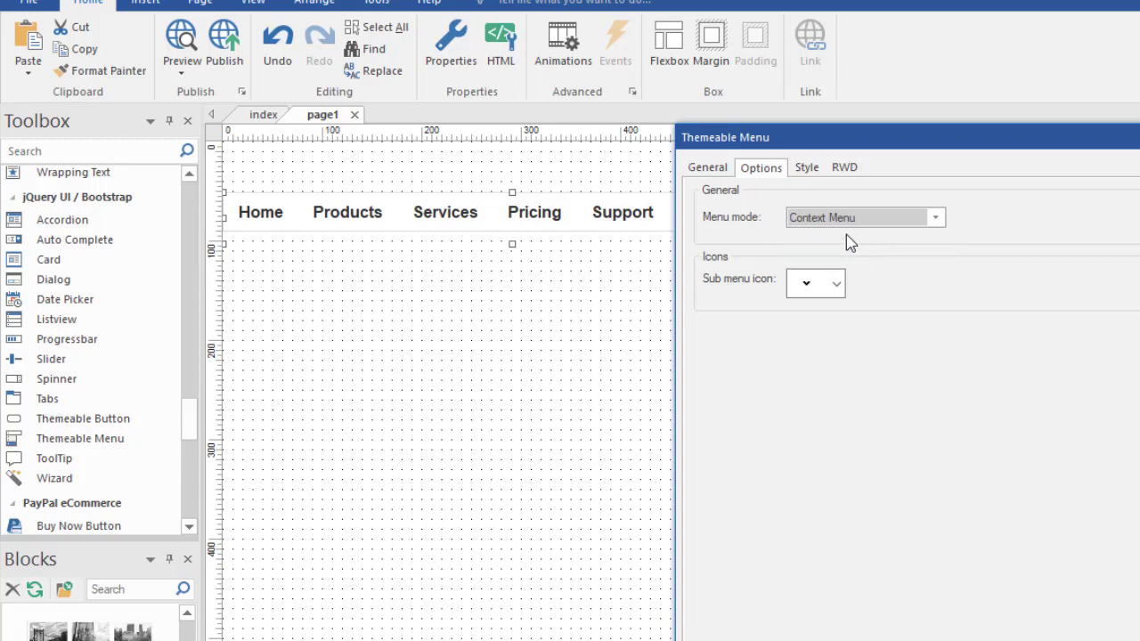
{"action": "key", "text": "Return"}
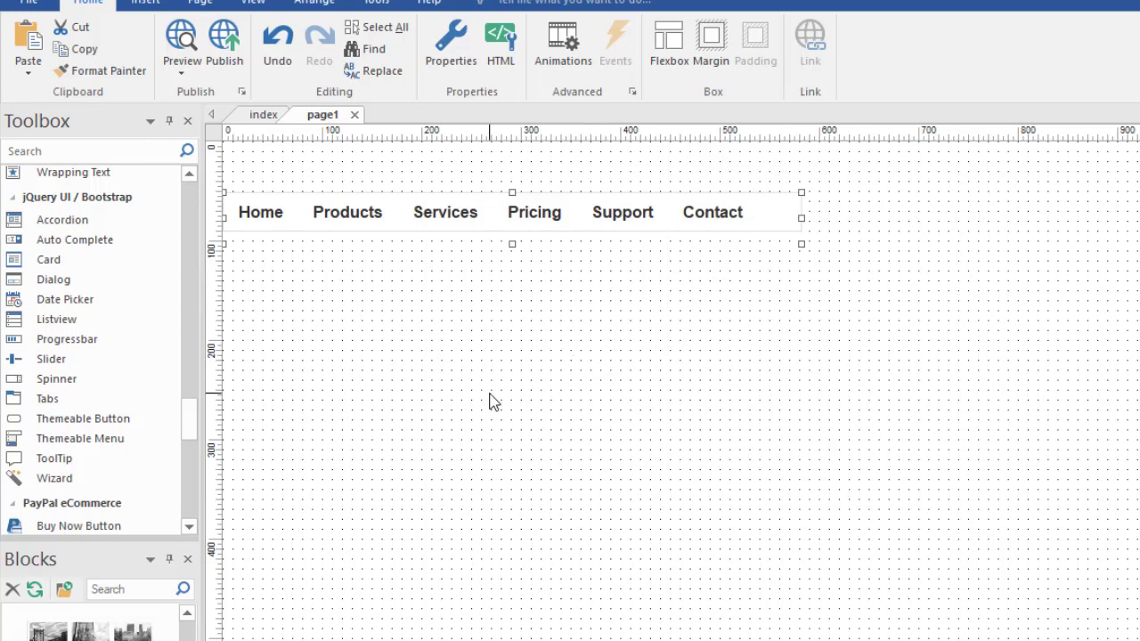
{"action": "right_click", "coordinate": [346, 333]}
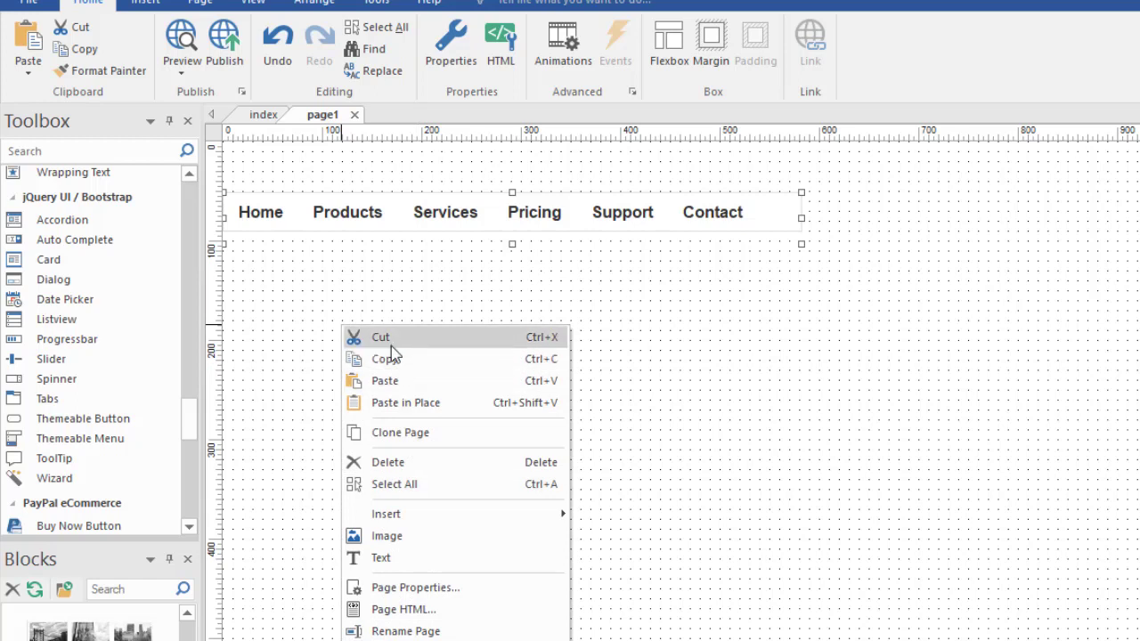
{"action": "left_click", "coordinate": [699, 462]}
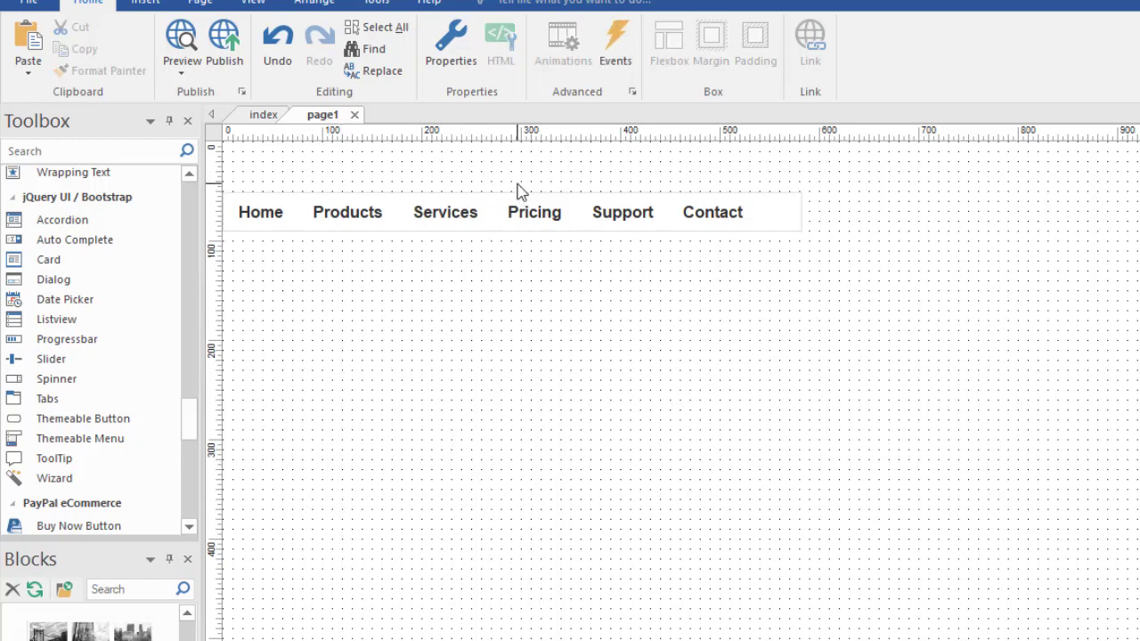
Reopen the menu's properties to check the Context Menu mode, then close them.
{"action": "left_click", "coordinate": [524, 213]}
{"action": "double_click", "coordinate": [524, 214]}
{"action": "left_click", "coordinate": [788, 239]}
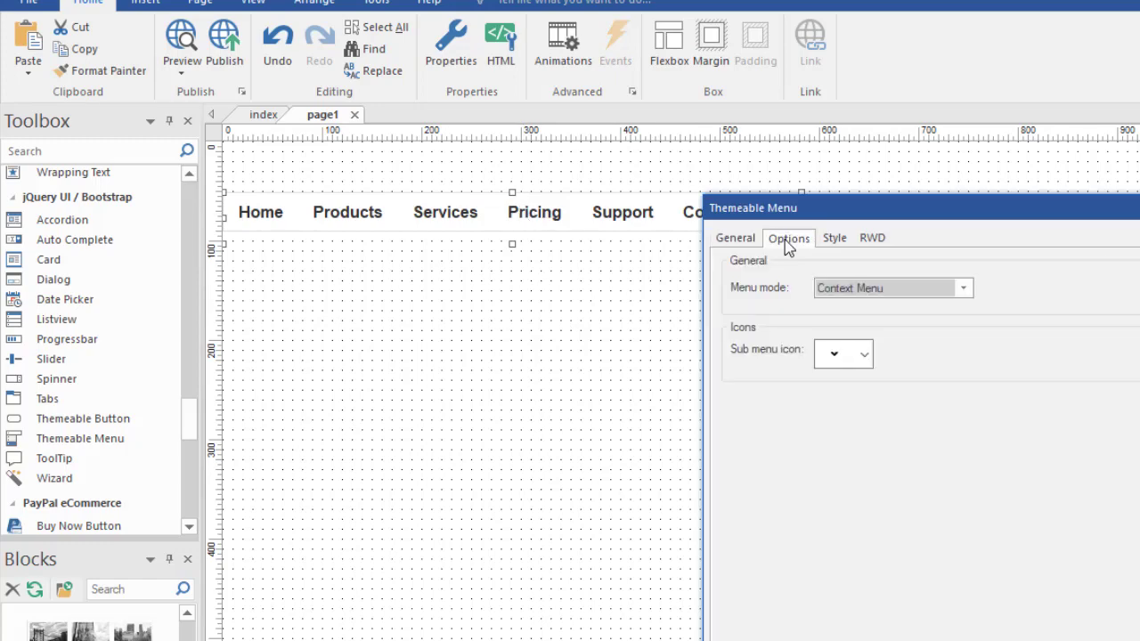
{"action": "left_click_drag", "start_coordinate": [922, 209], "coordinate": [766, 130]}
{"action": "key", "text": "Return"}
Preview page1 in the browser with F5 and widen the preview window.
{"action": "left_click", "coordinate": [621, 464]}
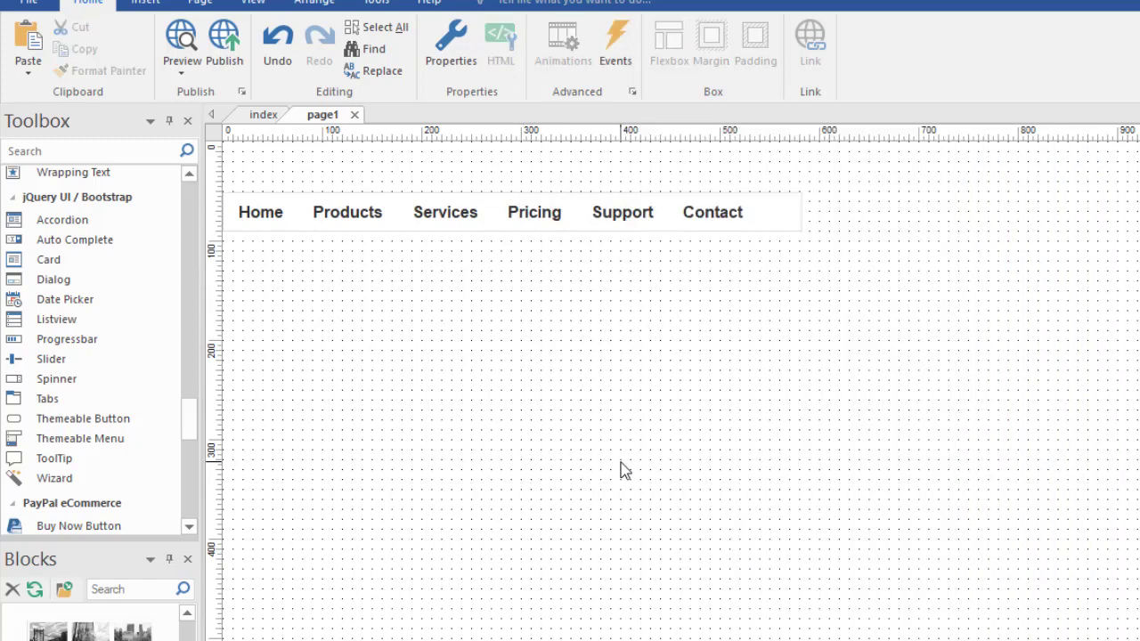
{"action": "key", "text": "F5"}
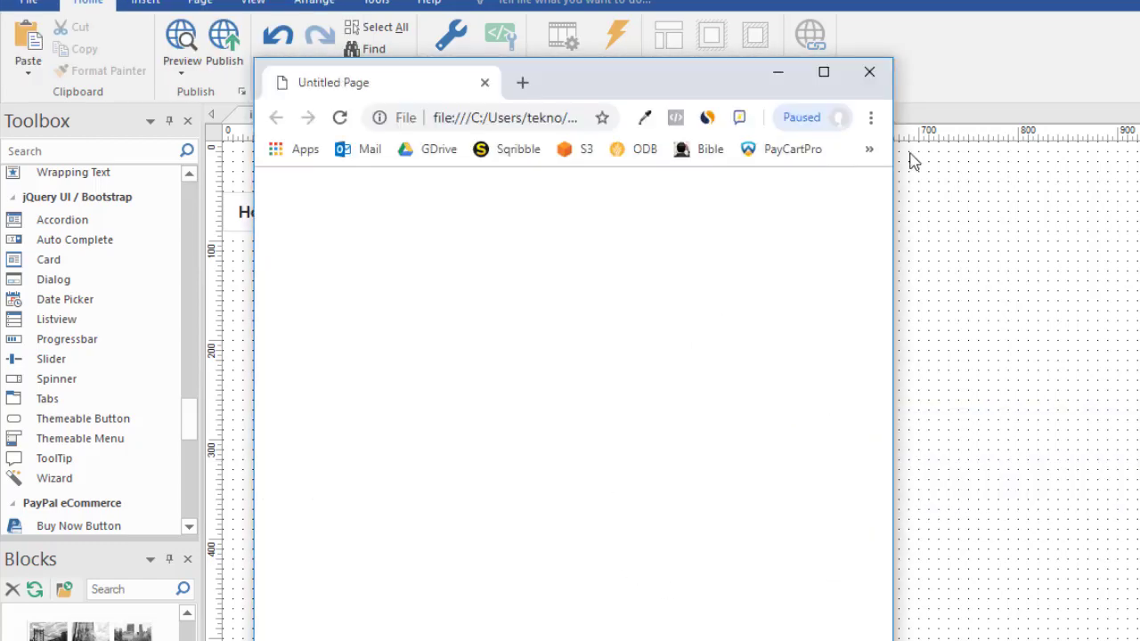
{"action": "left_click_drag", "start_coordinate": [892, 265], "coordinate": [1086, 262]}
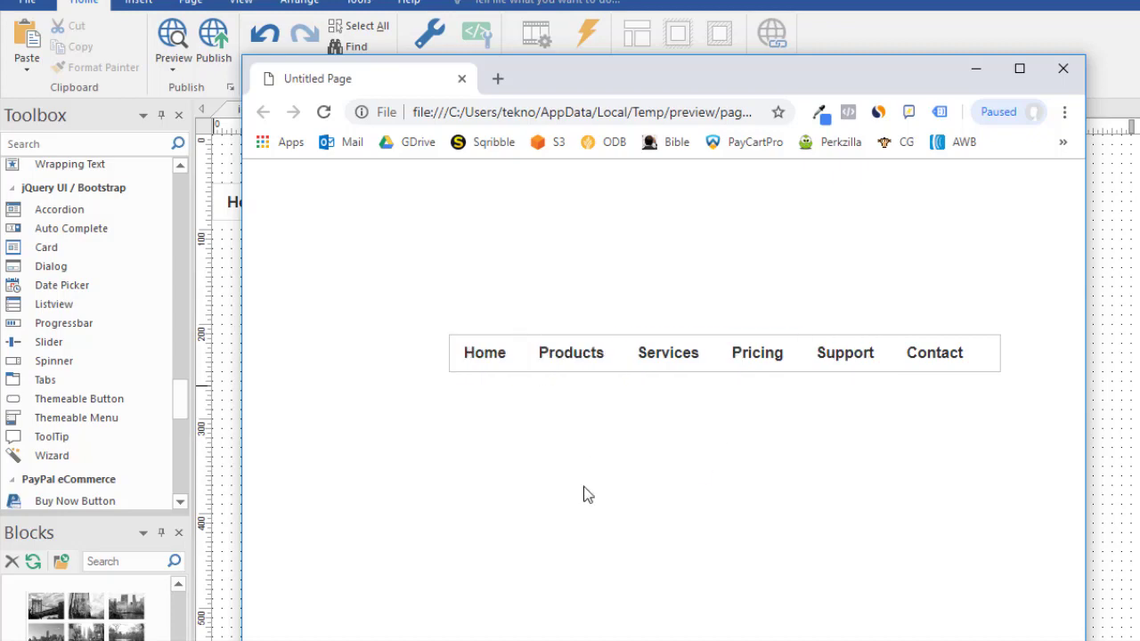
Close the preview and change the menu's Menu mode to Bootstrap.
{"action": "left_click", "coordinate": [1063, 69]}
{"action": "left_click", "coordinate": [540, 194]}
{"action": "double_click", "coordinate": [540, 194]}
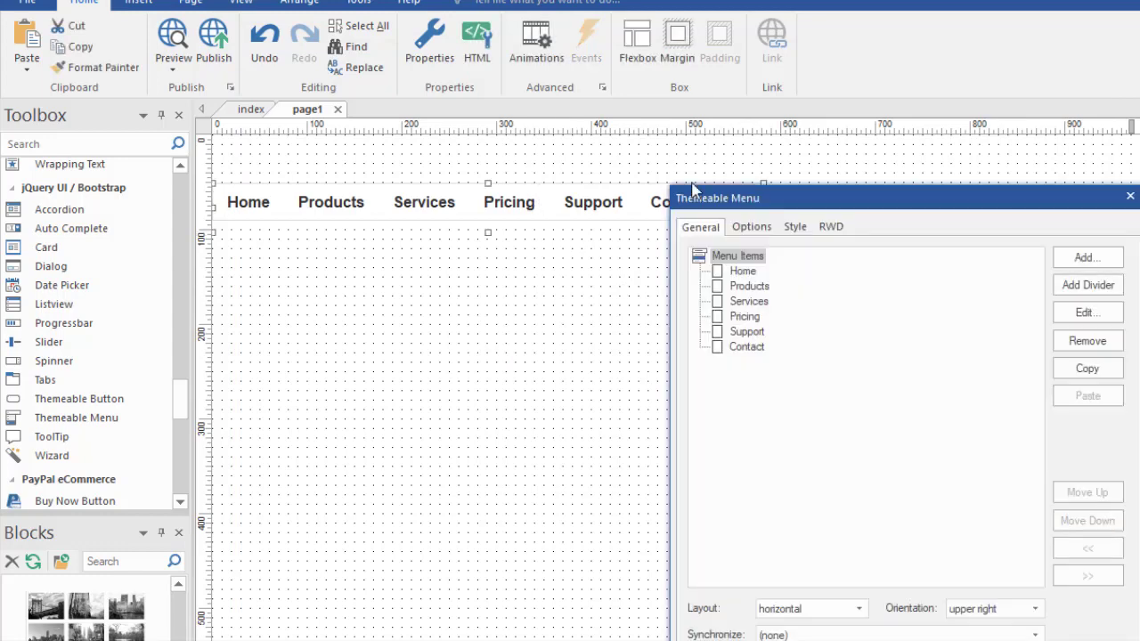
{"action": "left_click_drag", "start_coordinate": [805, 201], "coordinate": [636, 143]}
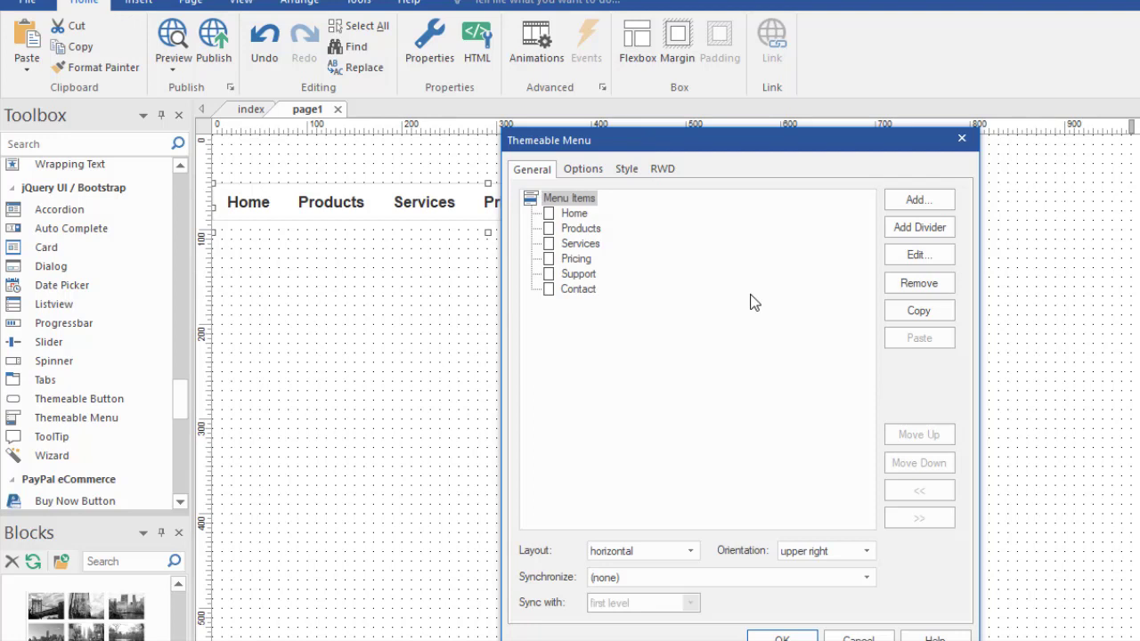
{"action": "left_click", "coordinate": [582, 169]}
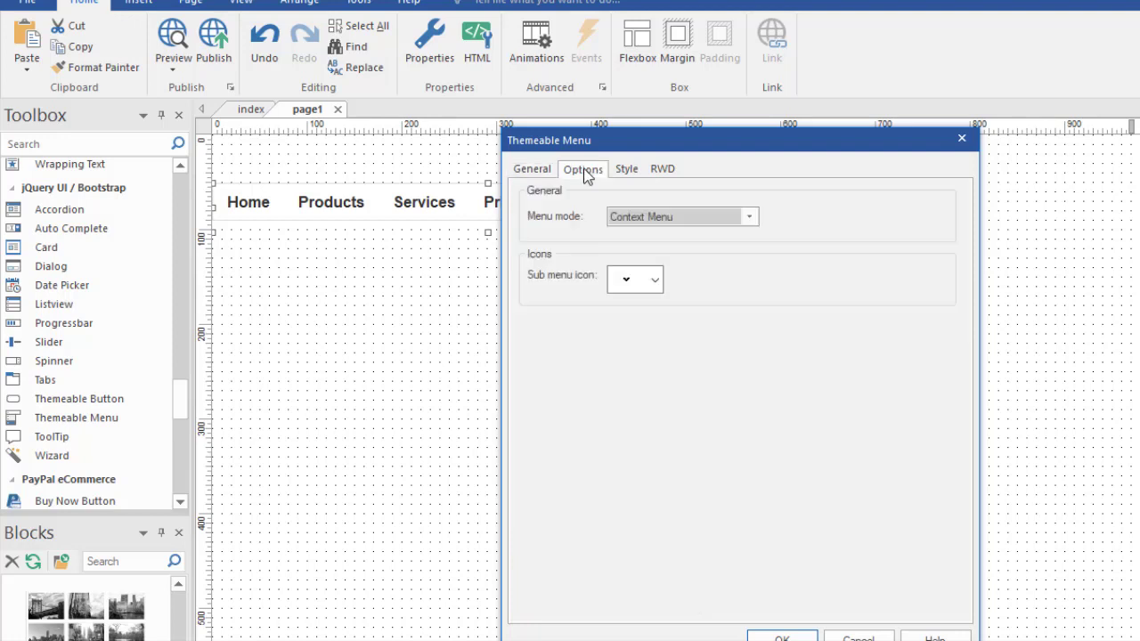
{"action": "left_click", "coordinate": [750, 217]}
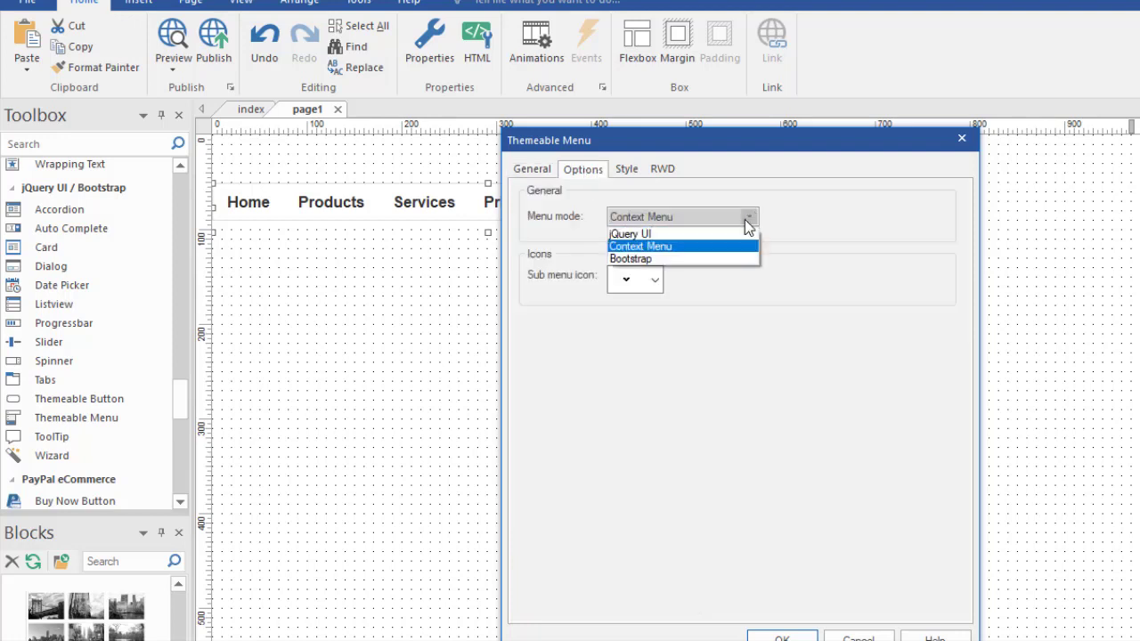
{"action": "left_click", "coordinate": [679, 260]}
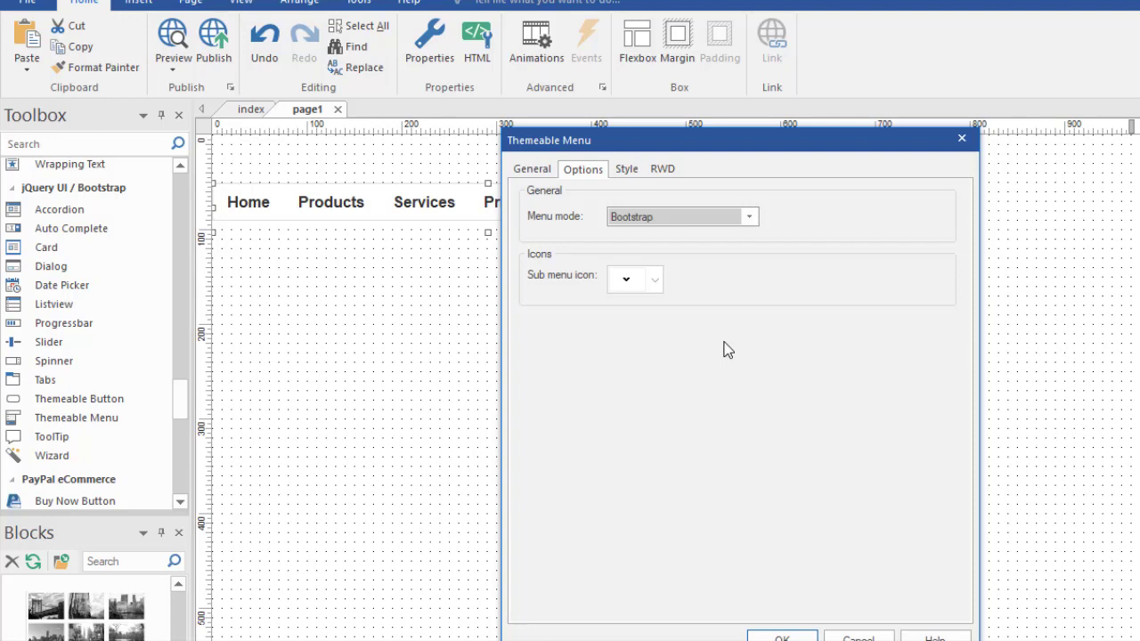
Review the RWD and Style settings, confirm Bootstrap mode with OK, and preview with F5.
{"action": "left_click", "coordinate": [660, 170]}
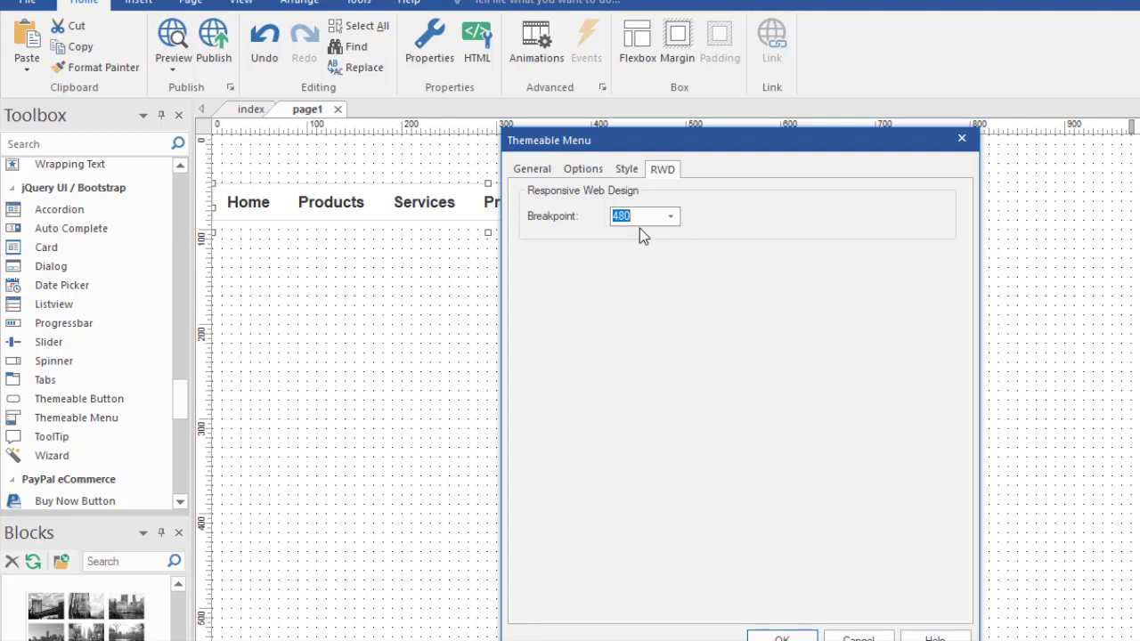
{"action": "left_click", "coordinate": [612, 173]}
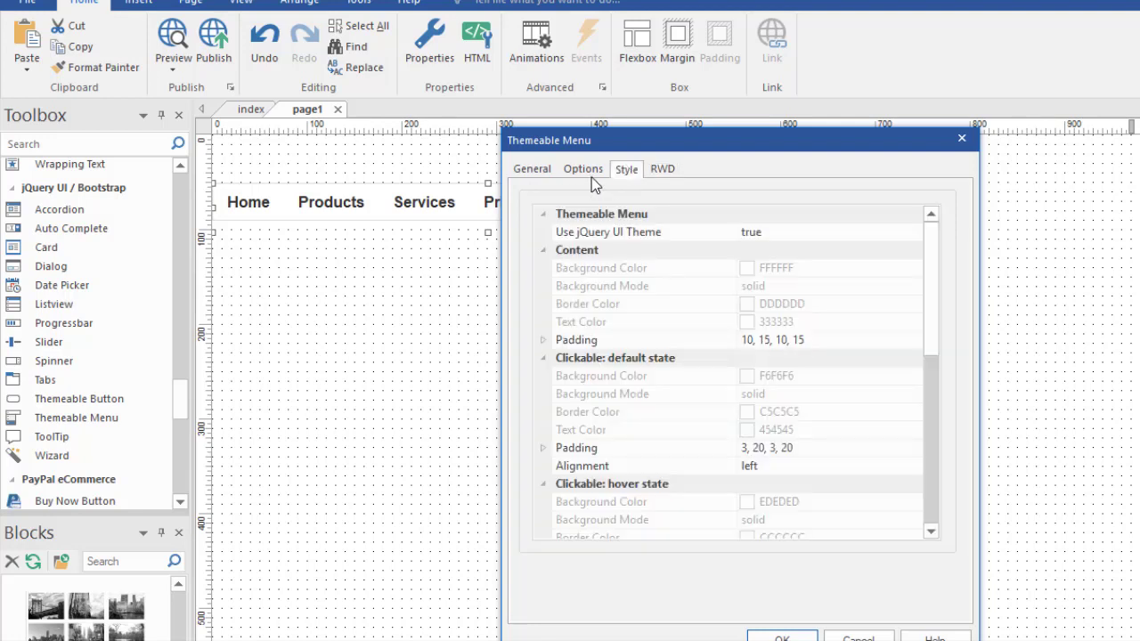
{"action": "left_click", "coordinate": [591, 177]}
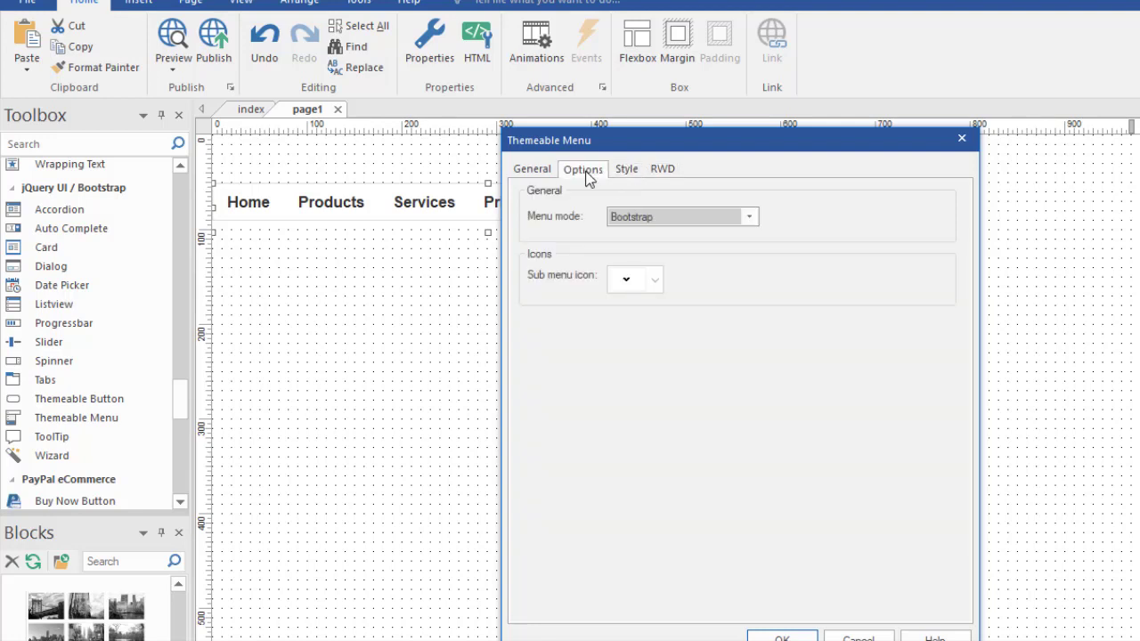
{"action": "left_click", "coordinate": [782, 637]}
{"action": "key", "text": "F5"}
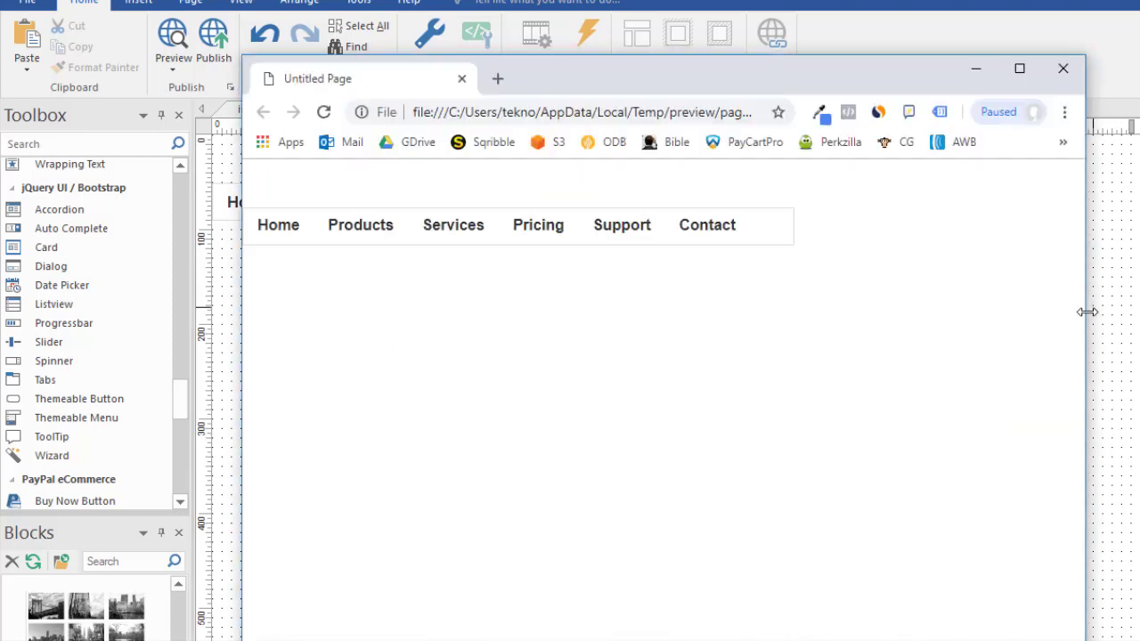
Narrow the Chrome preview so the menu collapses, toggle the hamburger open and closed, then widen it again.
{"action": "left_click_drag", "start_coordinate": [1086, 311], "coordinate": [687, 315]}
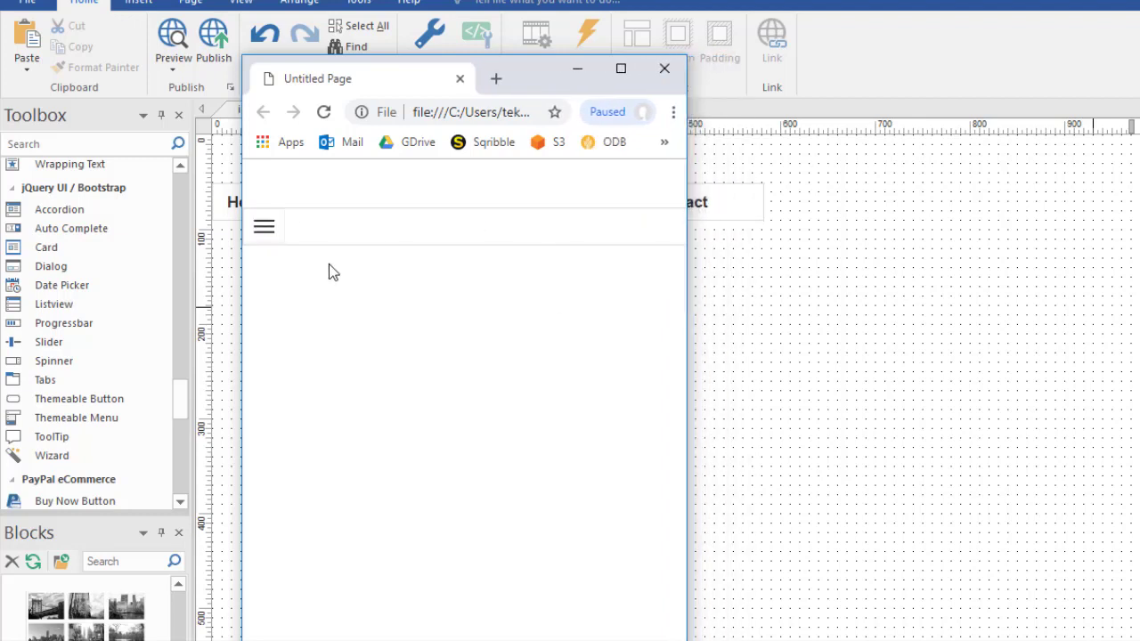
{"action": "left_click", "coordinate": [267, 233]}
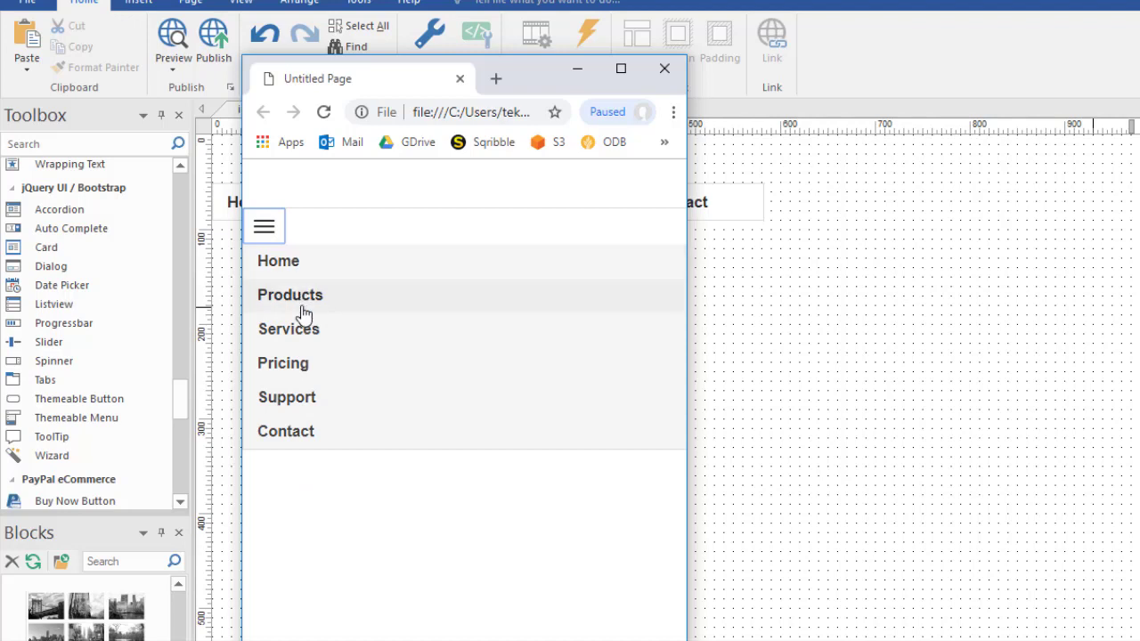
{"action": "left_click", "coordinate": [276, 226]}
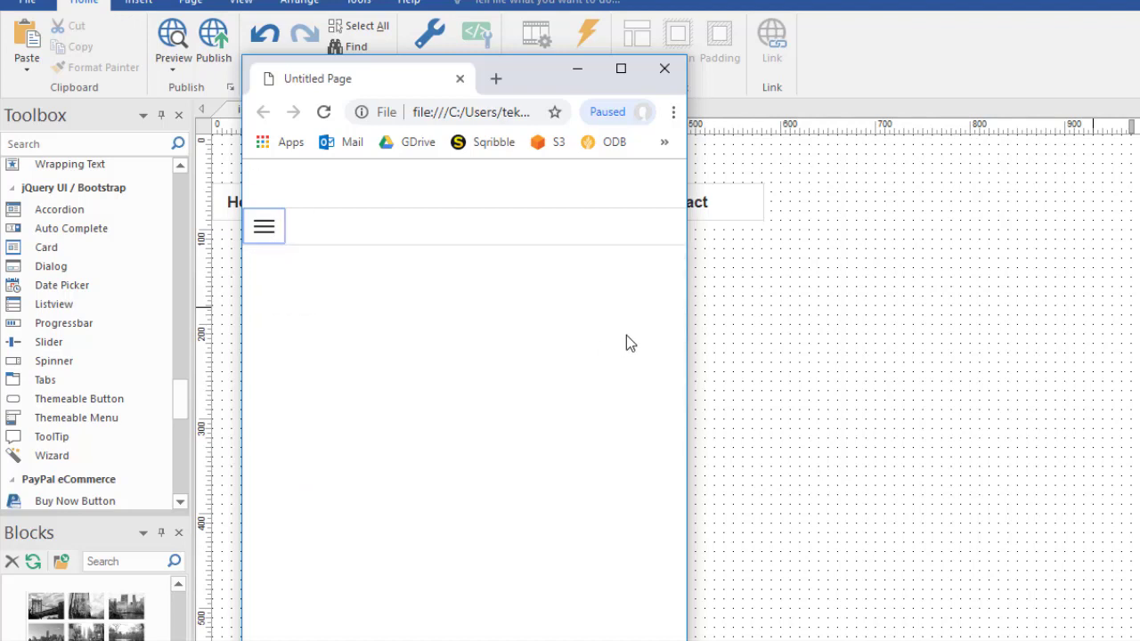
{"action": "left_click_drag", "start_coordinate": [686, 336], "coordinate": [1079, 322]}
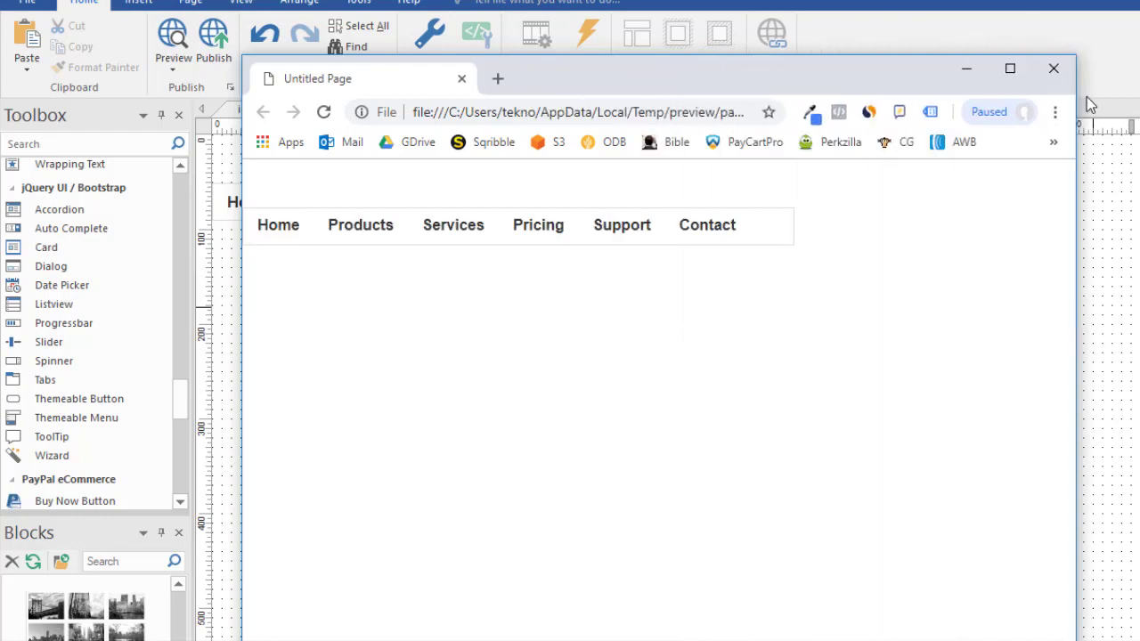
Close the preview and change the page1 menu's RWD breakpoint to 700.
{"action": "left_click", "coordinate": [1054, 69]}
{"action": "double_click", "coordinate": [424, 199]}
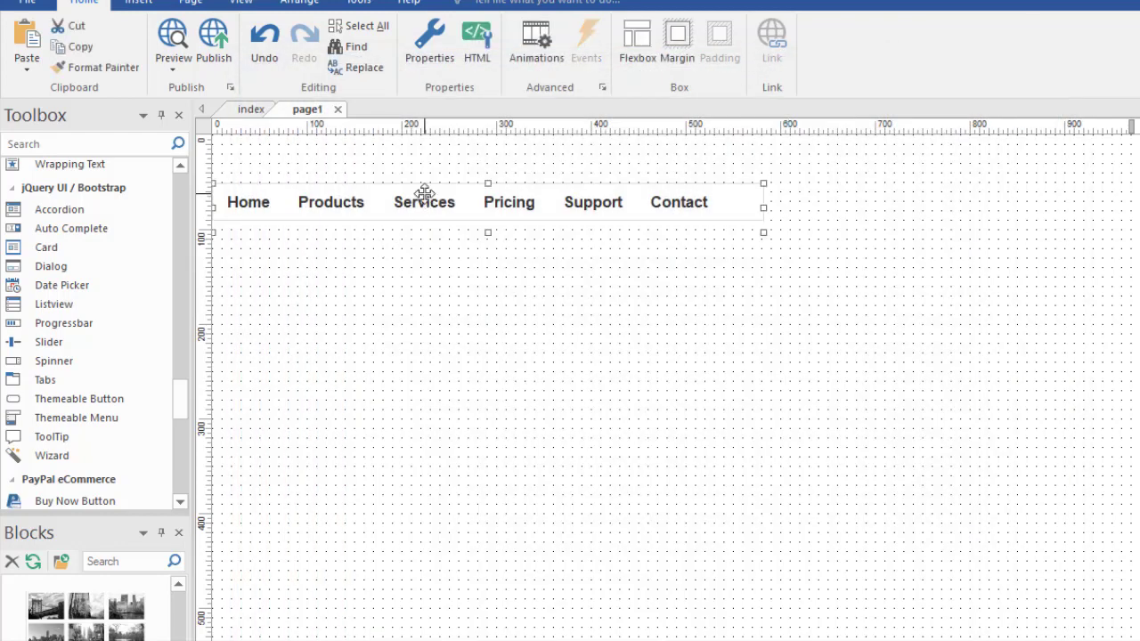
{"action": "left_click", "coordinate": [830, 227]}
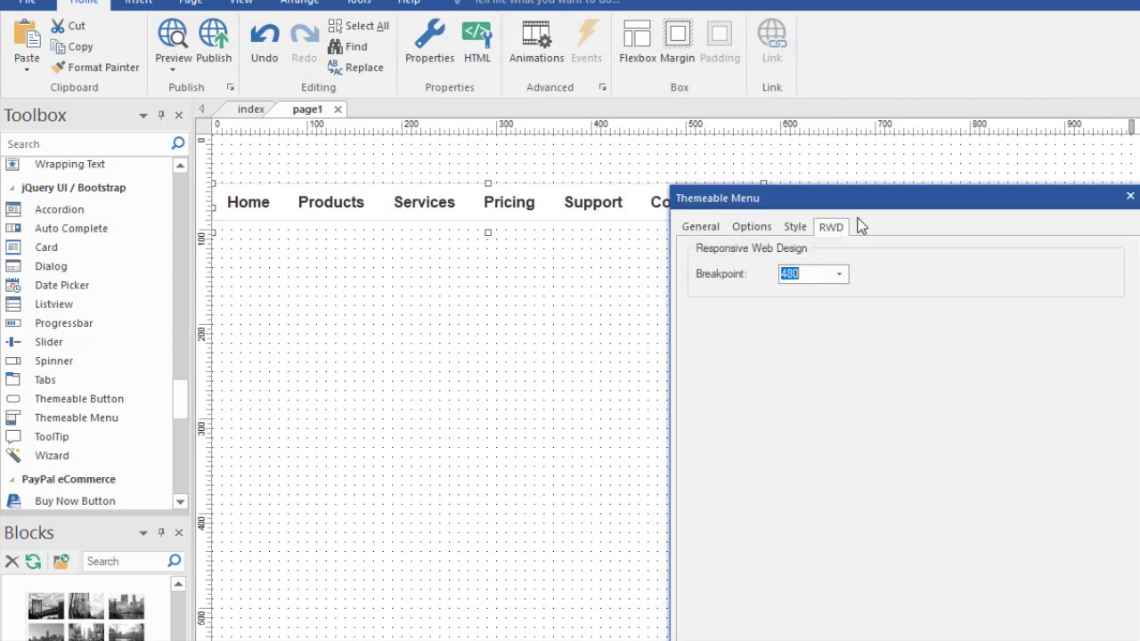
{"action": "left_click", "coordinate": [664, 186]}
{"action": "left_click", "coordinate": [616, 239]}
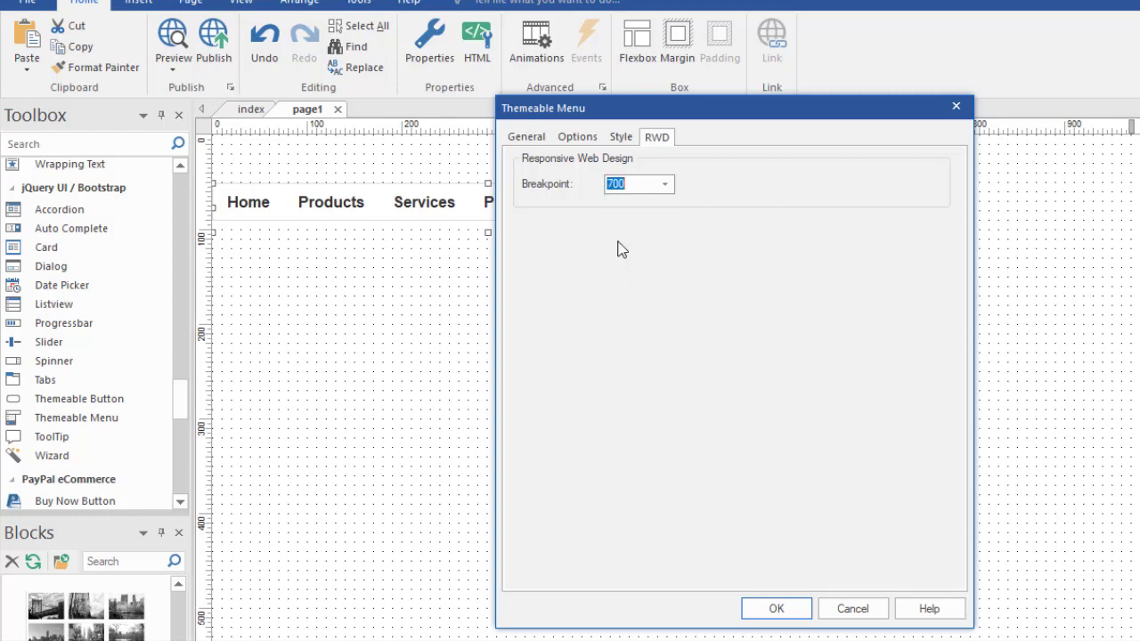
{"action": "left_click", "coordinate": [777, 609]}
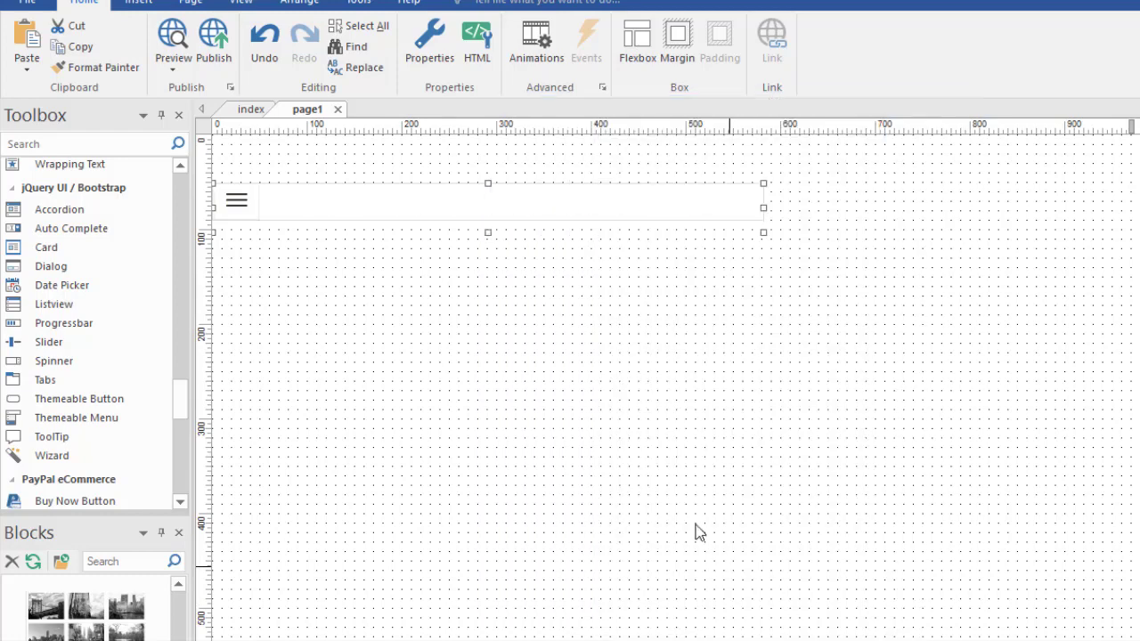
{"action": "key", "text": "F5"}
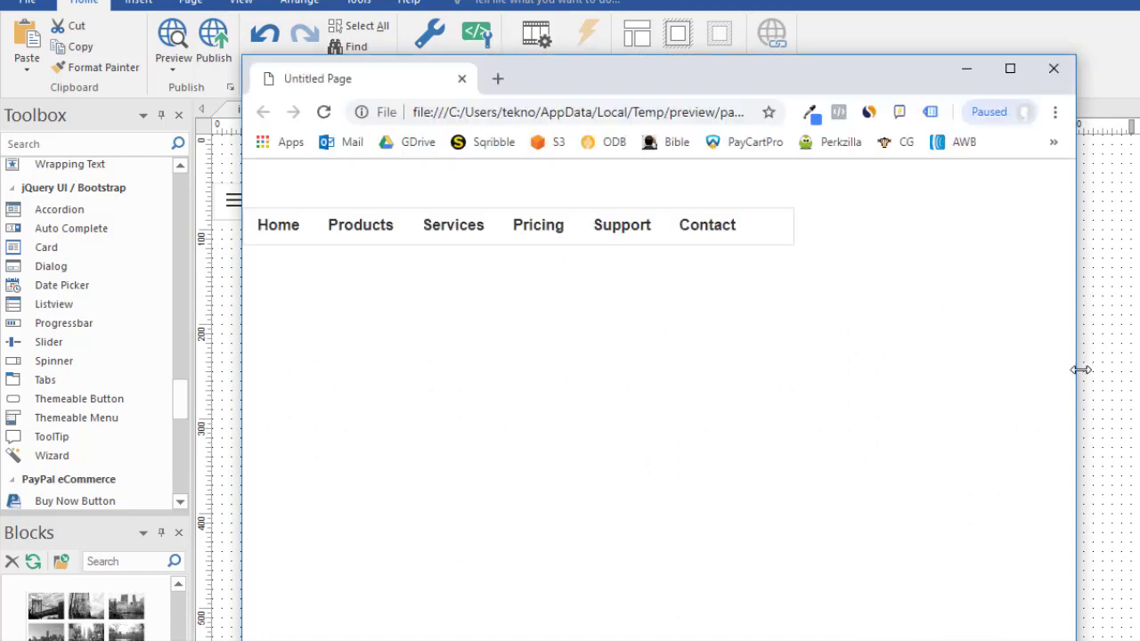
{"action": "left_click_drag", "start_coordinate": [1076, 378], "coordinate": [885, 374]}
{"action": "left_click", "coordinate": [263, 227]}
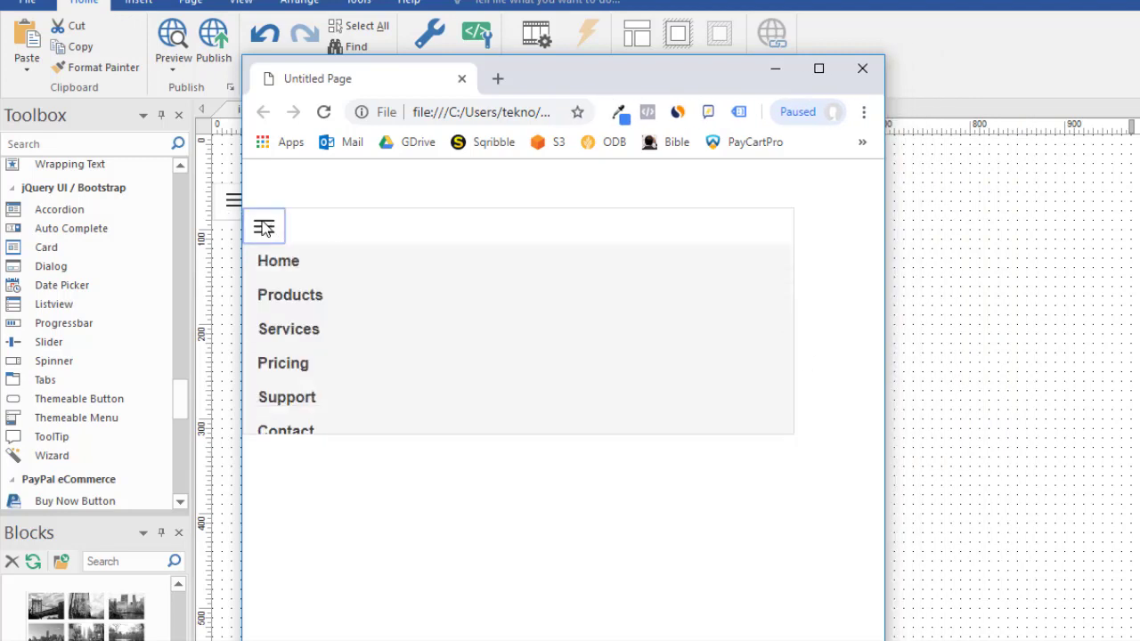
{"action": "left_click", "coordinate": [263, 228]}
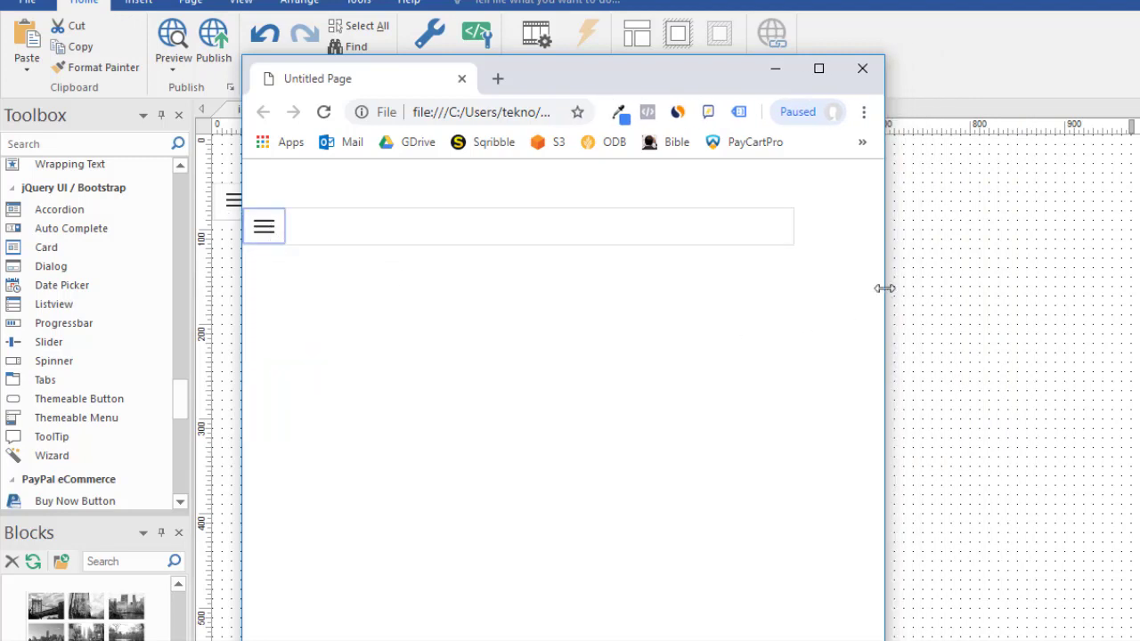
{"action": "left_click_drag", "start_coordinate": [886, 287], "coordinate": [979, 287]}
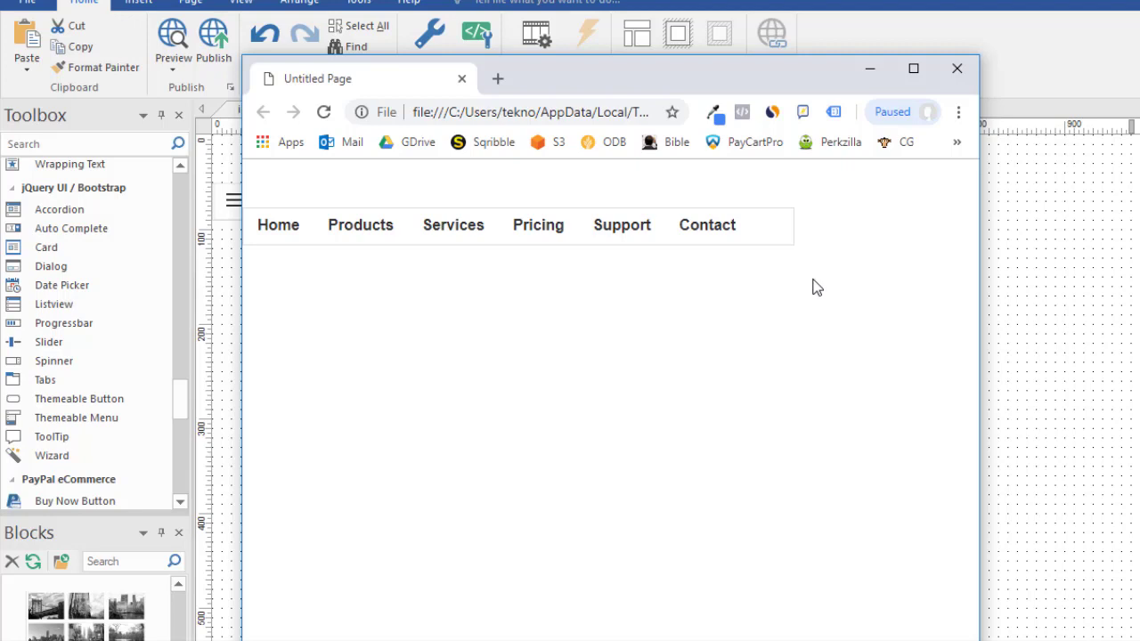
Drag the menu bar back onto page1, then review its Options, Style and RWD settings without saving.
{"action": "left_click", "coordinate": [956, 69]}
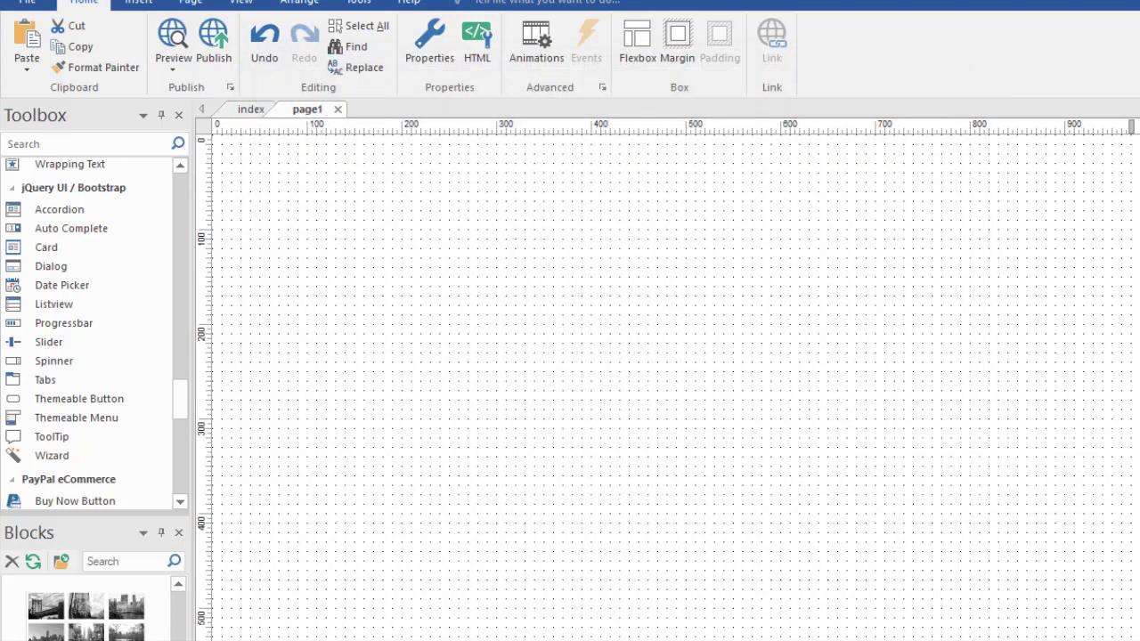
{"action": "left_click_drag", "start_coordinate": [1139, 234], "coordinate": [392, 204]}
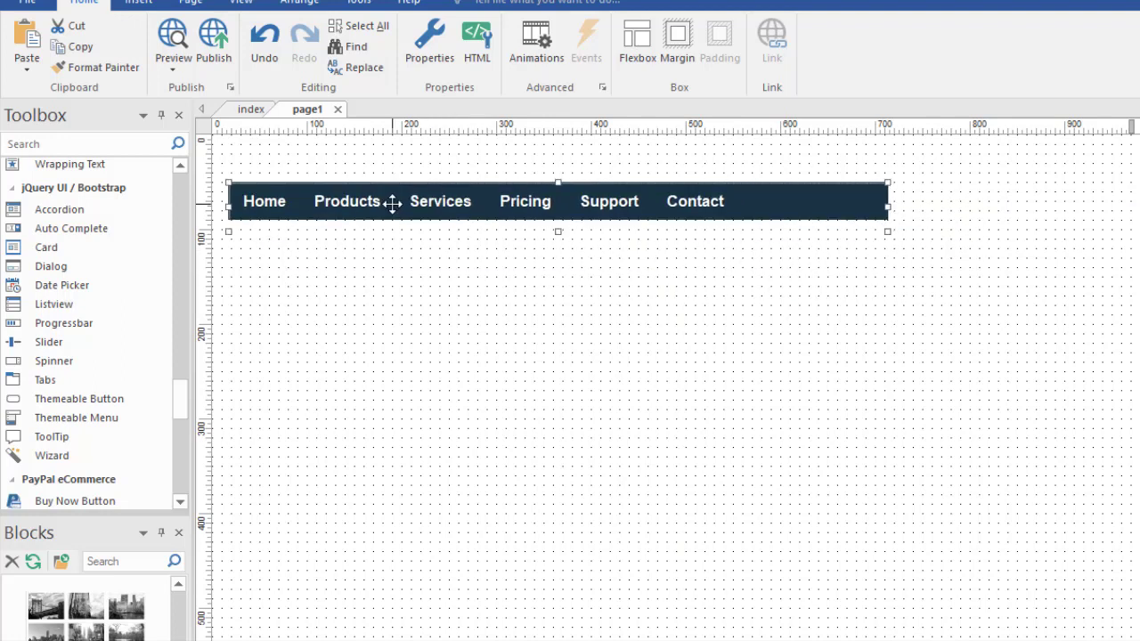
{"action": "double_click", "coordinate": [774, 202]}
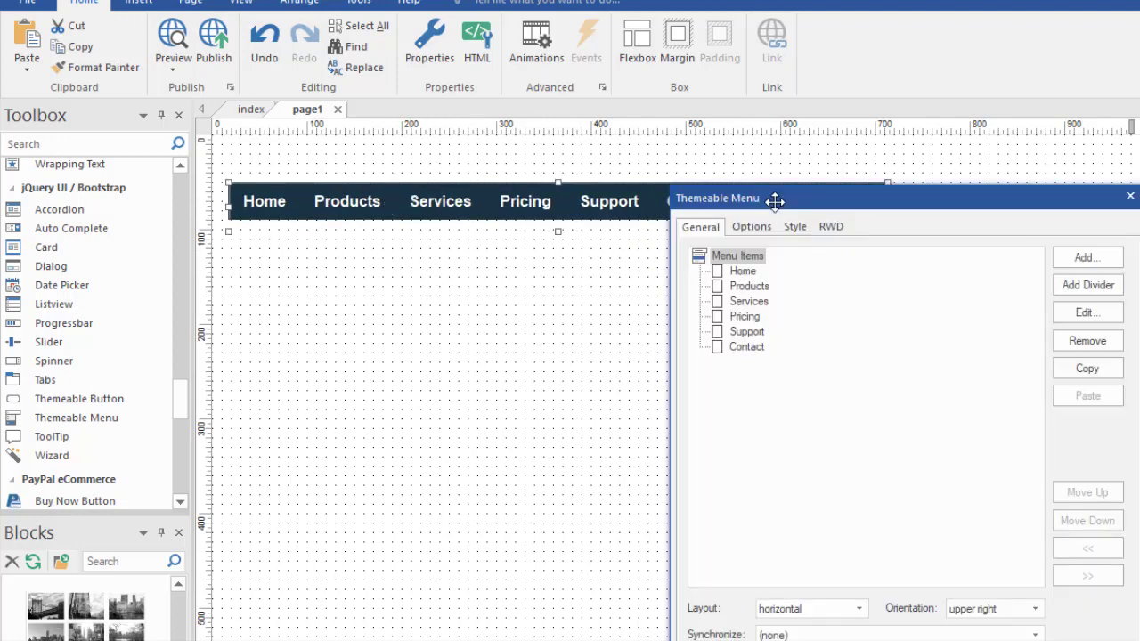
{"action": "left_click_drag", "start_coordinate": [775, 198], "coordinate": [623, 93]}
{"action": "left_click", "coordinate": [593, 120]}
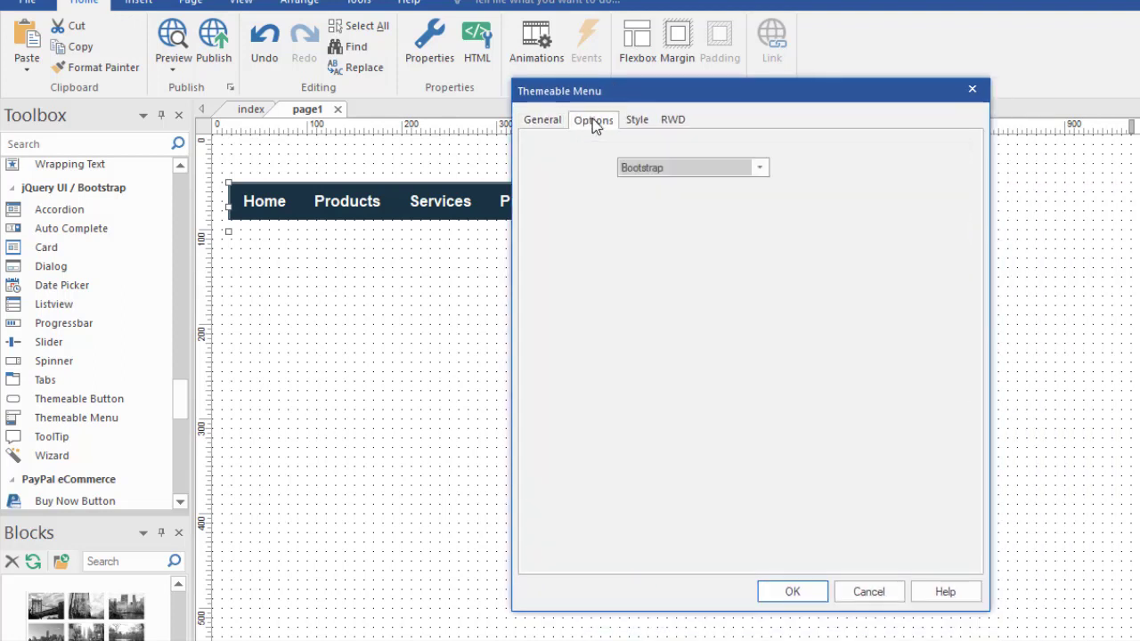
{"action": "left_click", "coordinate": [635, 122]}
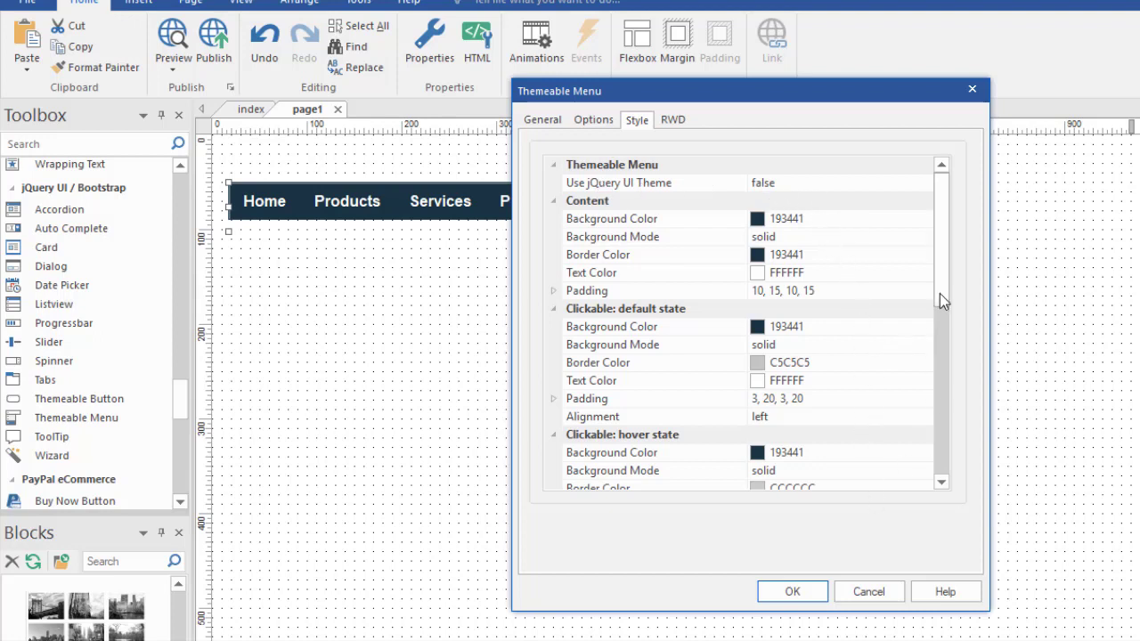
{"action": "left_click_drag", "start_coordinate": [940, 294], "coordinate": [846, 286]}
{"action": "left_click", "coordinate": [673, 123]}
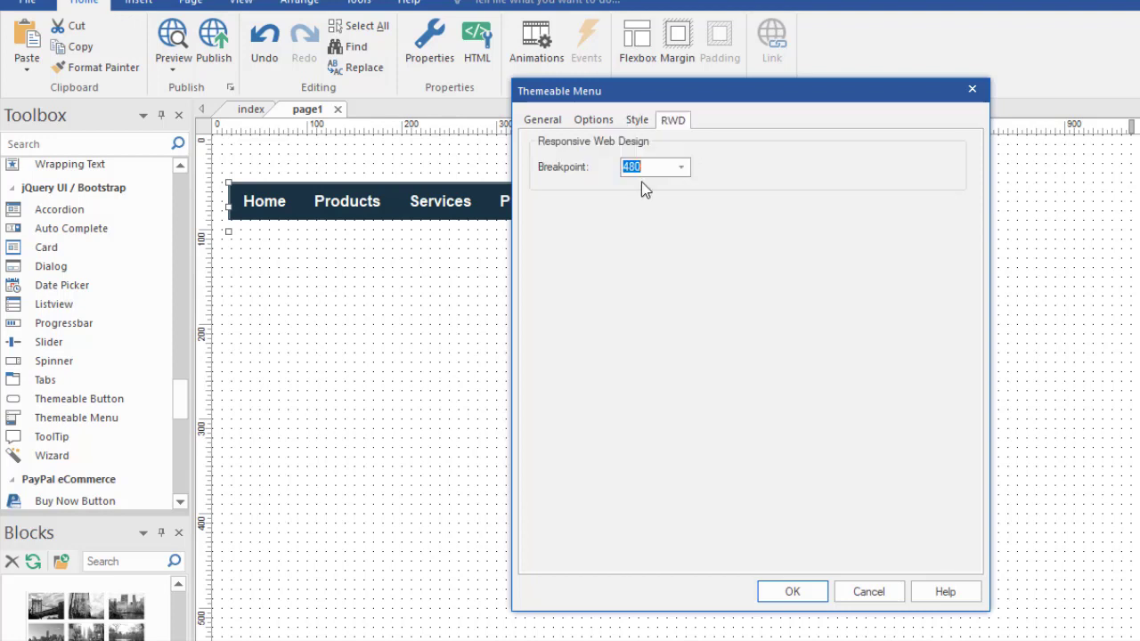
{"action": "left_click", "coordinate": [869, 592]}
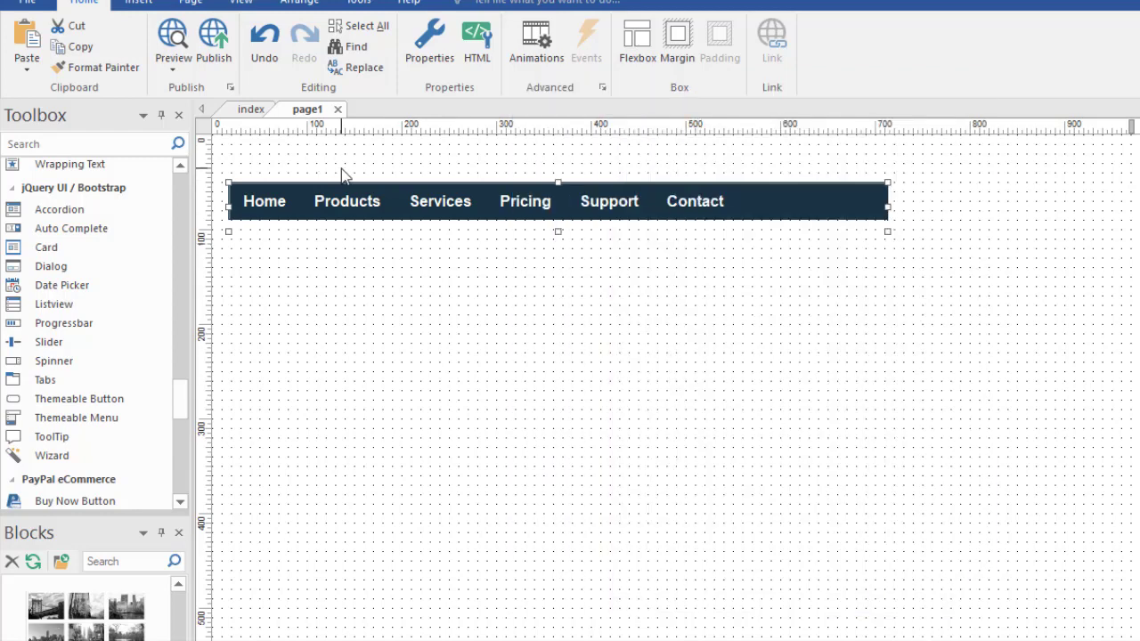
Switch to the index page and open its header Layout Grid properties, showing 9x and 3x columns.
{"action": "left_click", "coordinate": [251, 110]}
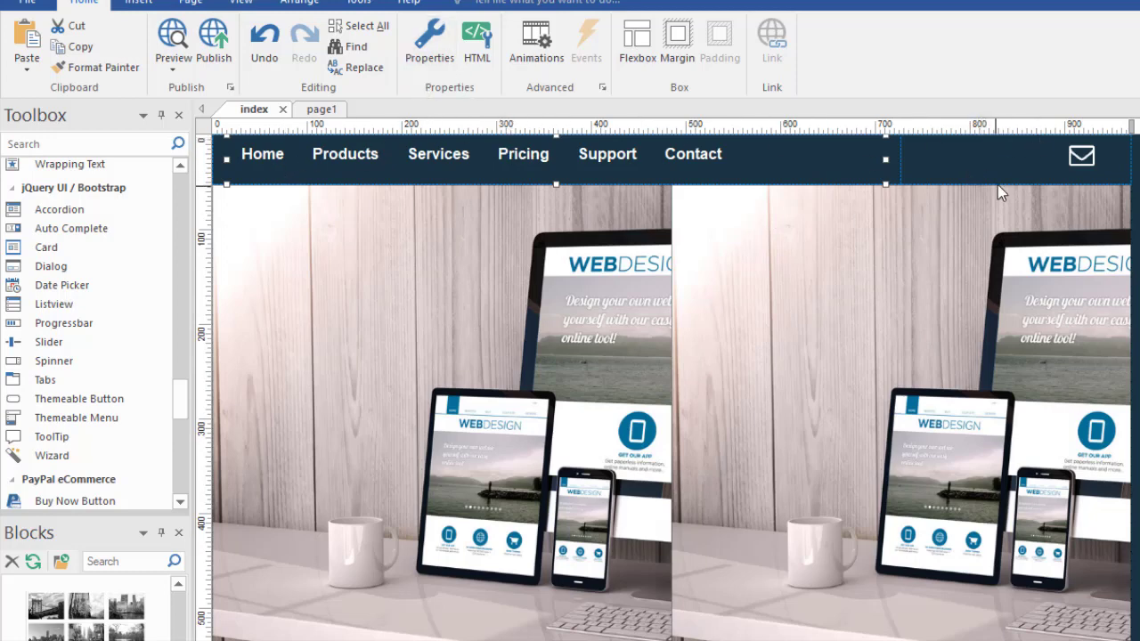
{"action": "double_click", "coordinate": [897, 161]}
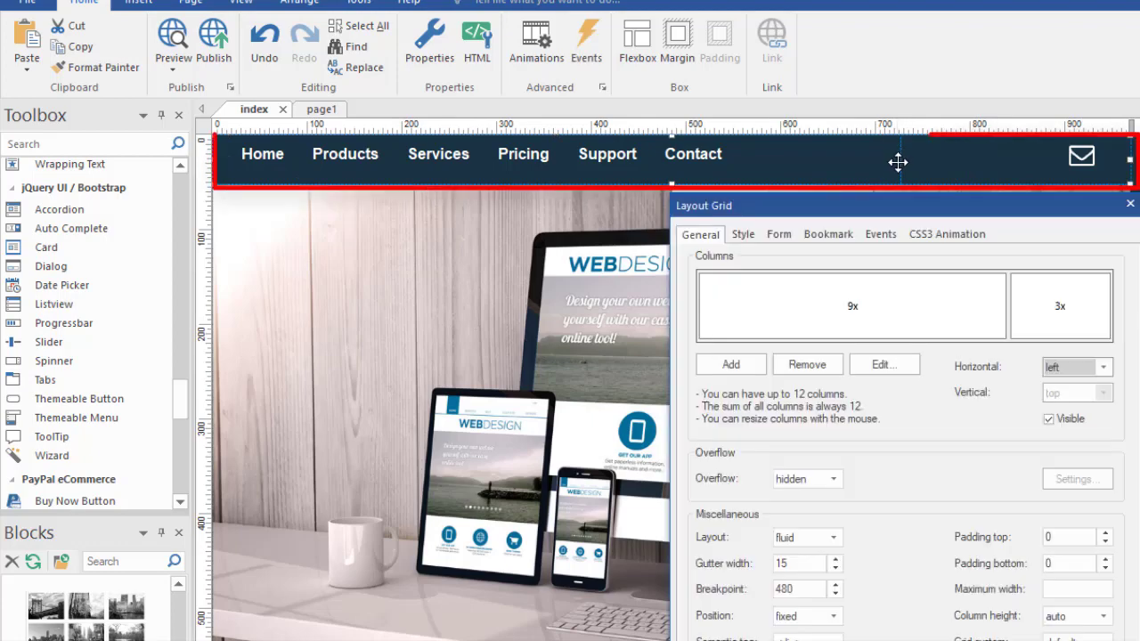
{"action": "mouse_move", "coordinate": [799, 210]}
{"action": "left_mouse_down"}
{"action": "mouse_move", "coordinate": [693, 183]}
{"action": "mouse_move", "coordinate": [499, 170]}
{"action": "mouse_move", "coordinate": [477, 192]}
{"action": "left_mouse_up"}
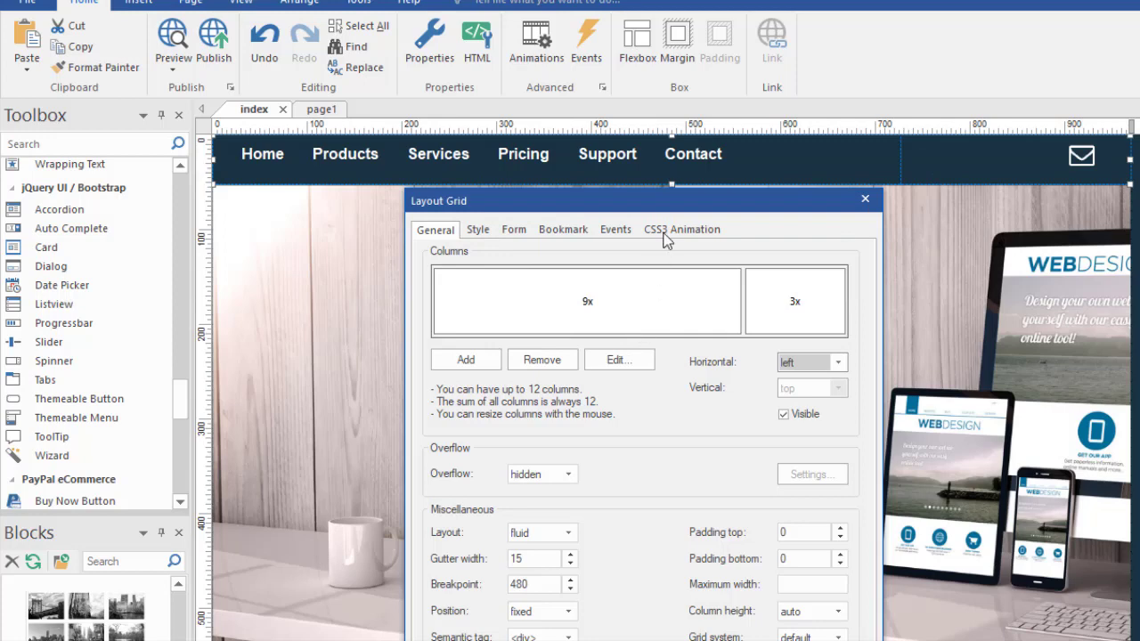
Close the Layout Grid dialog and inspect the header menu's Options, Style and RWD tabs, noting its 480 breakpoint.
{"action": "key", "text": "Return"}
{"action": "left_click", "coordinate": [554, 157]}
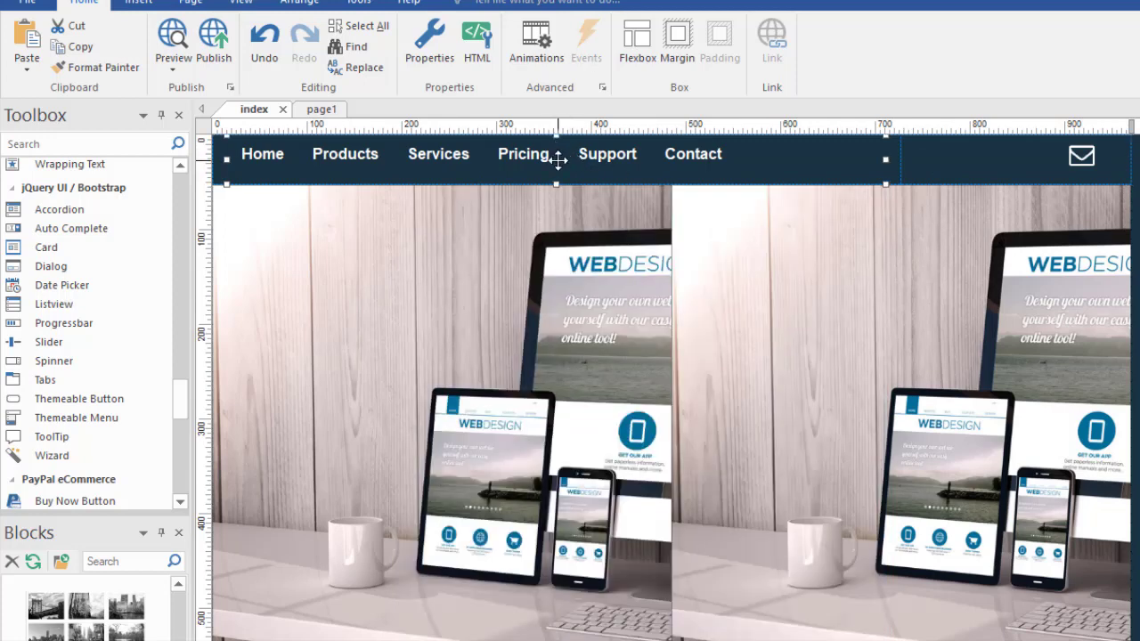
{"action": "double_click", "coordinate": [557, 158]}
{"action": "left_click_drag", "start_coordinate": [835, 191], "coordinate": [737, 132]}
{"action": "left_click", "coordinate": [653, 169]}
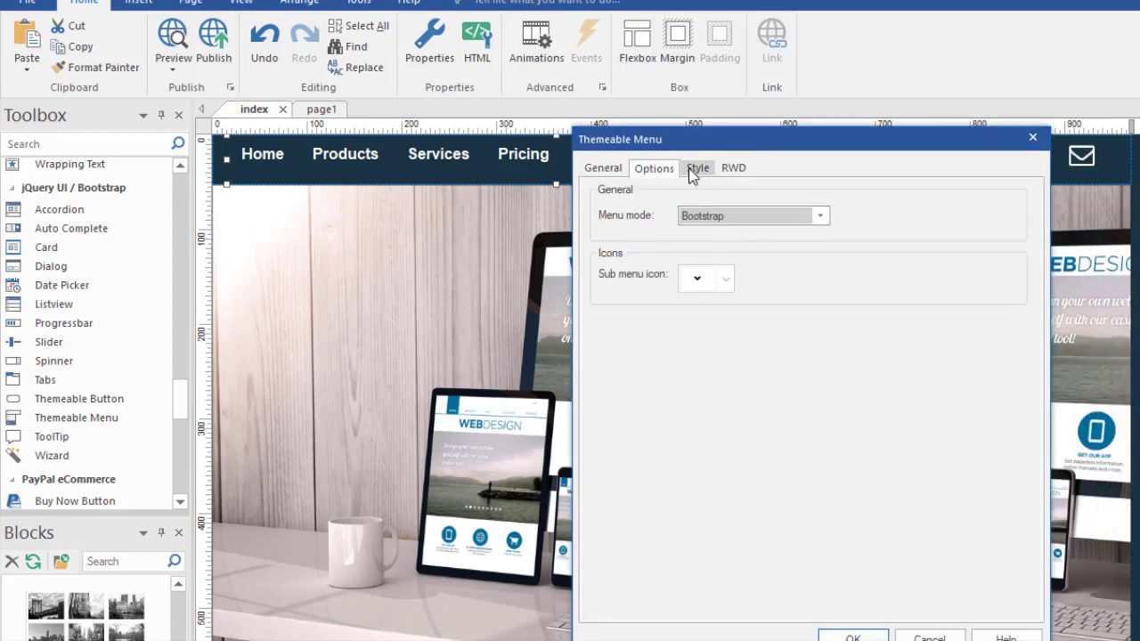
{"action": "left_click", "coordinate": [694, 169]}
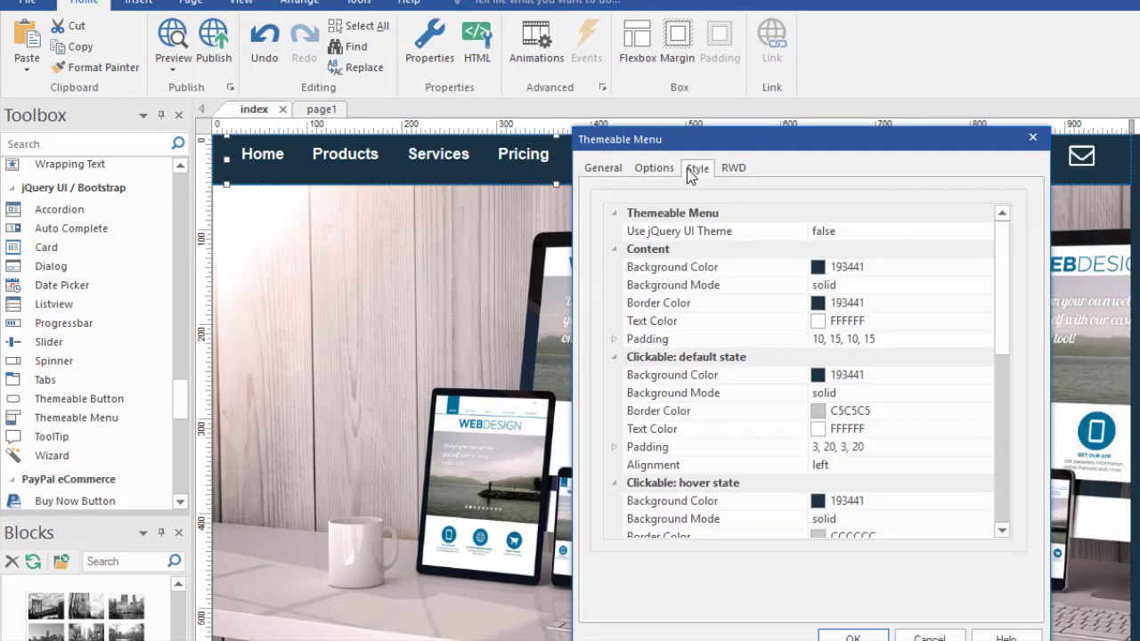
{"action": "left_click", "coordinate": [733, 173]}
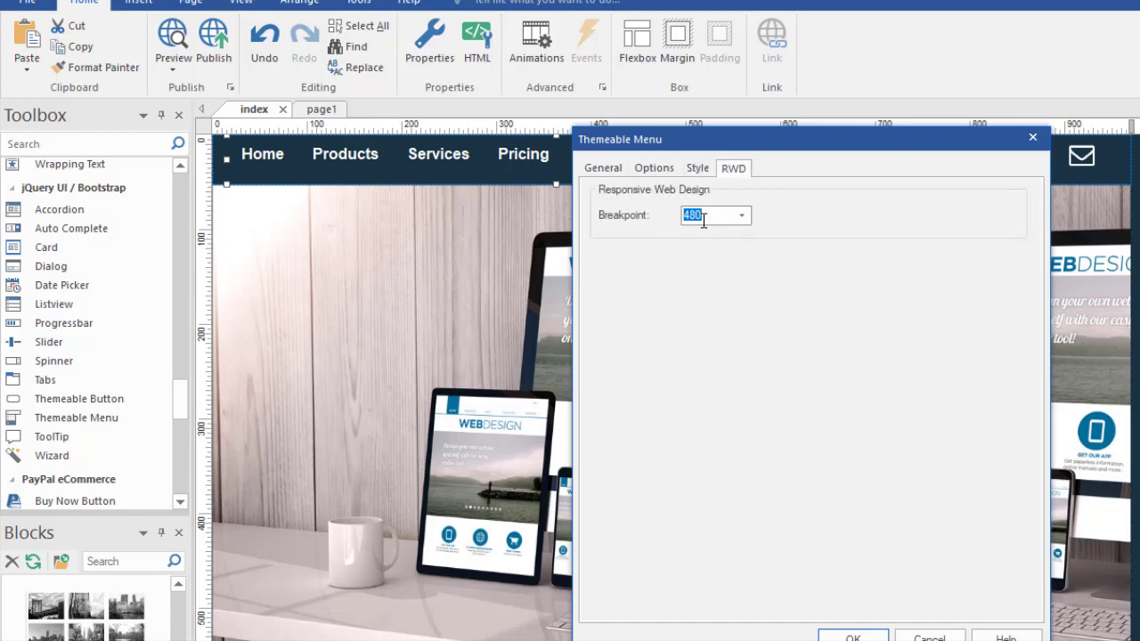
Confirm the menu settings, preview the index page with F5, and narrow the Chrome window.
{"action": "left_click", "coordinate": [857, 636]}
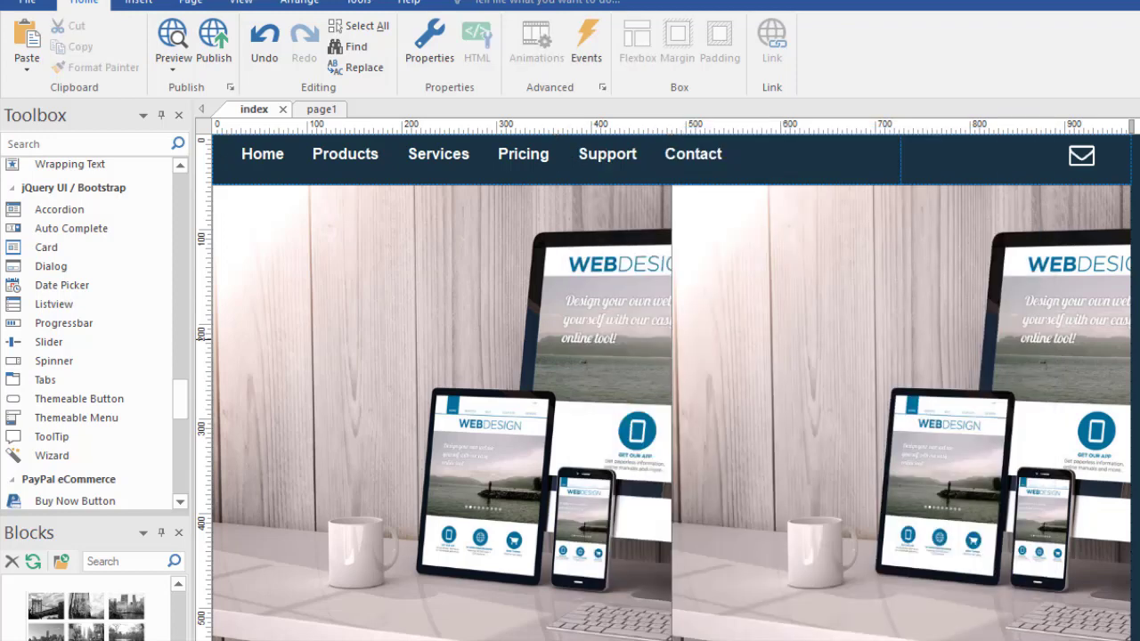
{"action": "key", "text": "F5"}
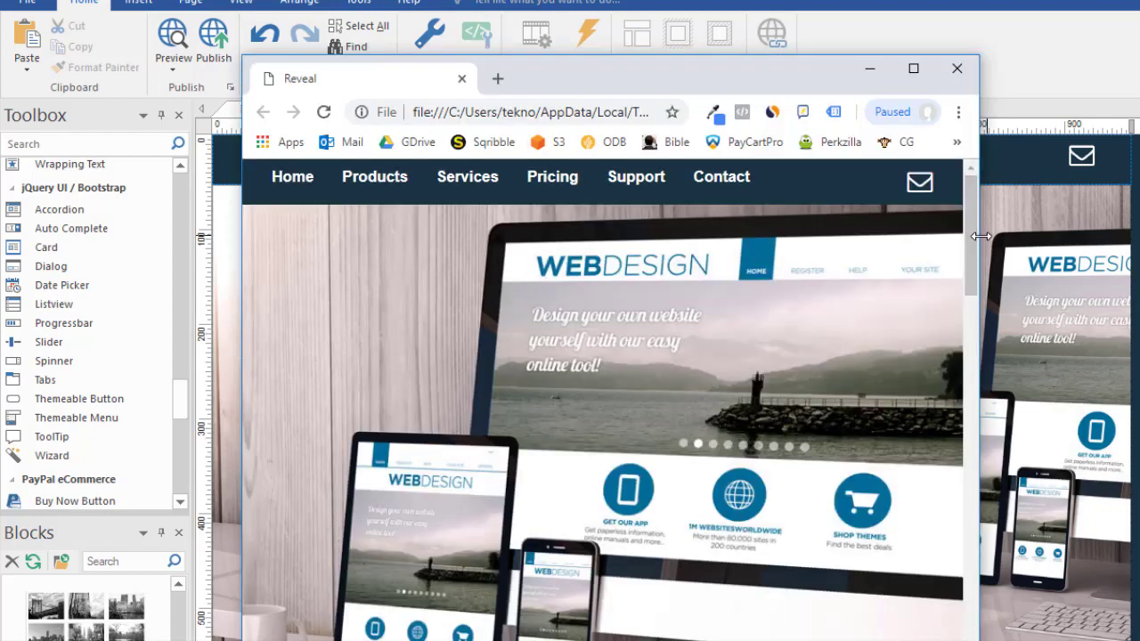
{"action": "left_click_drag", "start_coordinate": [981, 236], "coordinate": [927, 202]}
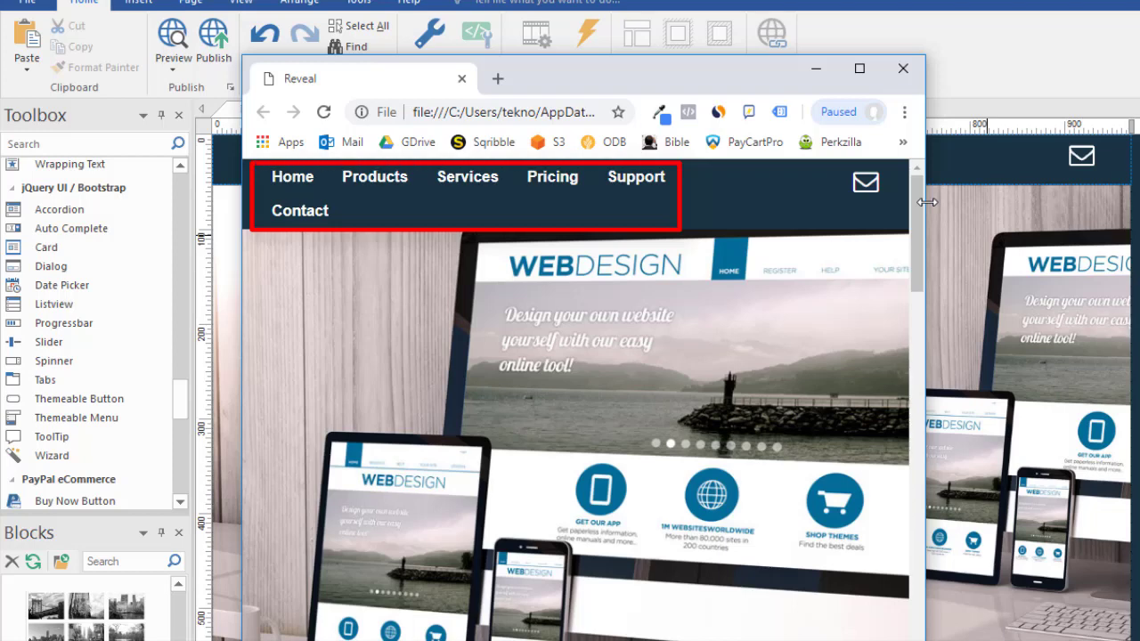
{"action": "left_click_drag", "start_coordinate": [927, 202], "coordinate": [1001, 192]}
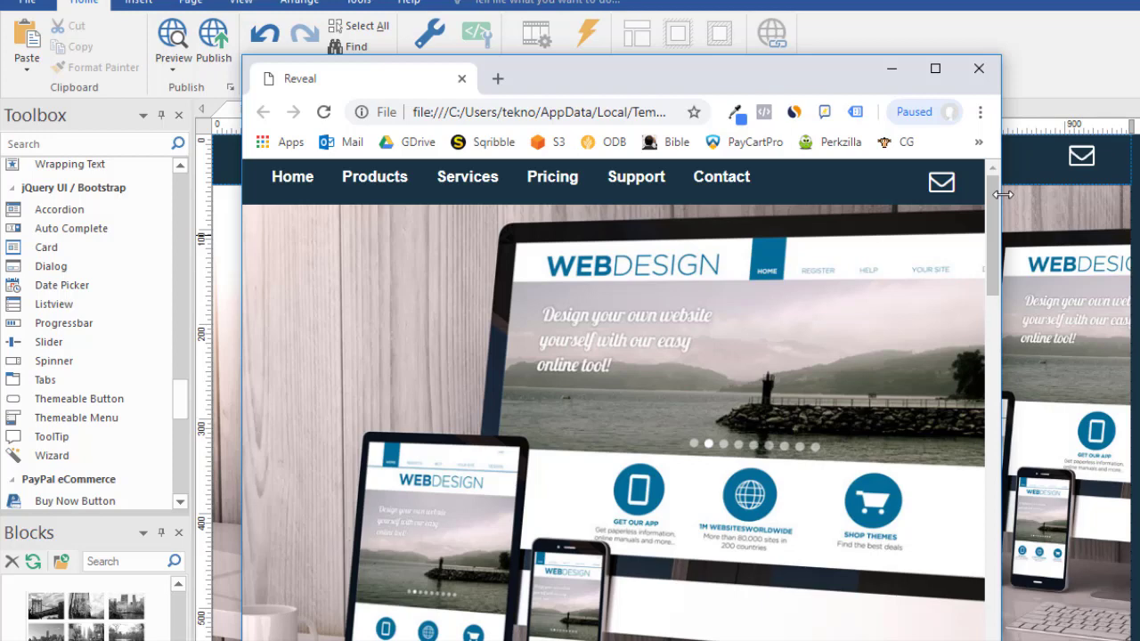
{"action": "left_click_drag", "start_coordinate": [1001, 194], "coordinate": [1000, 194]}
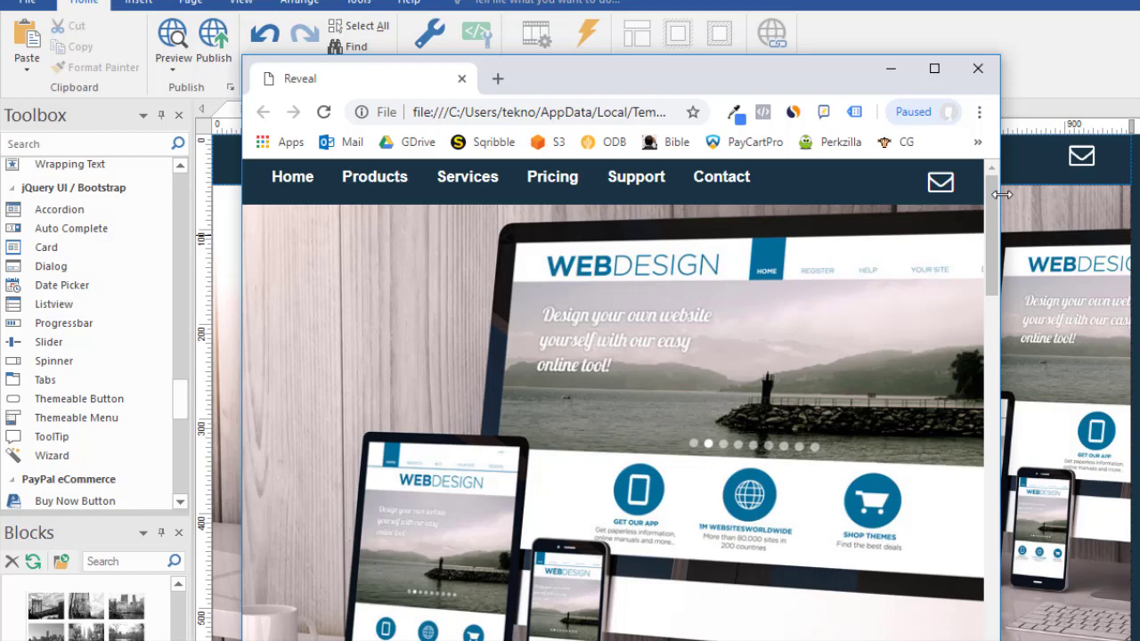
{"action": "left_click_drag", "start_coordinate": [1001, 194], "coordinate": [697, 204]}
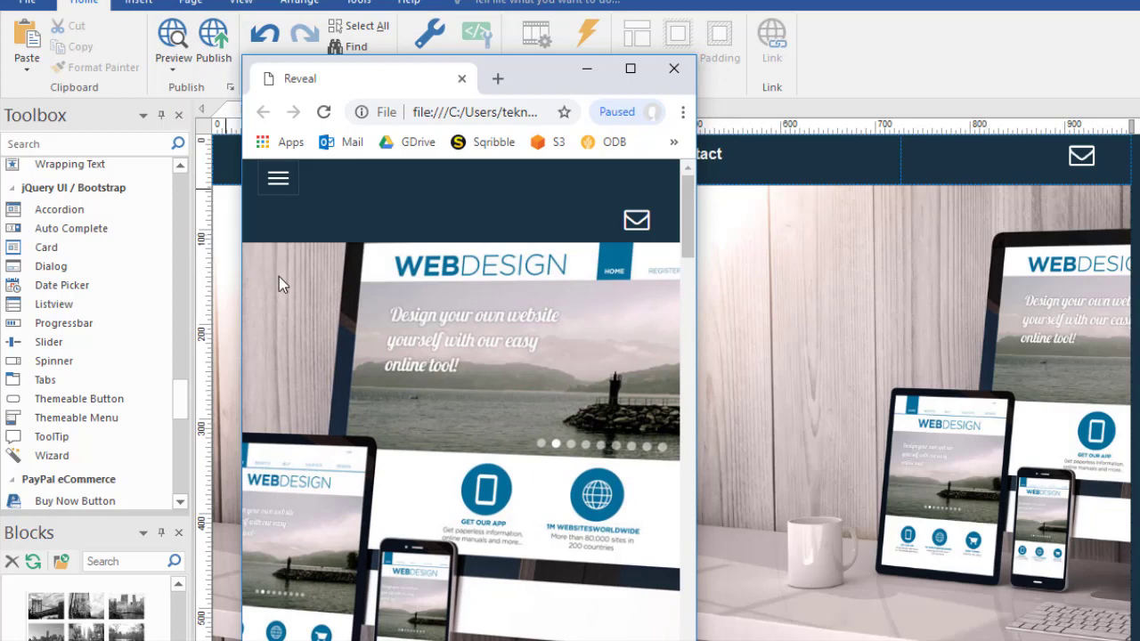
Toggle the hamburger menu open and closed, then widen the preview to restore the full bar.
{"action": "left_click", "coordinate": [278, 182]}
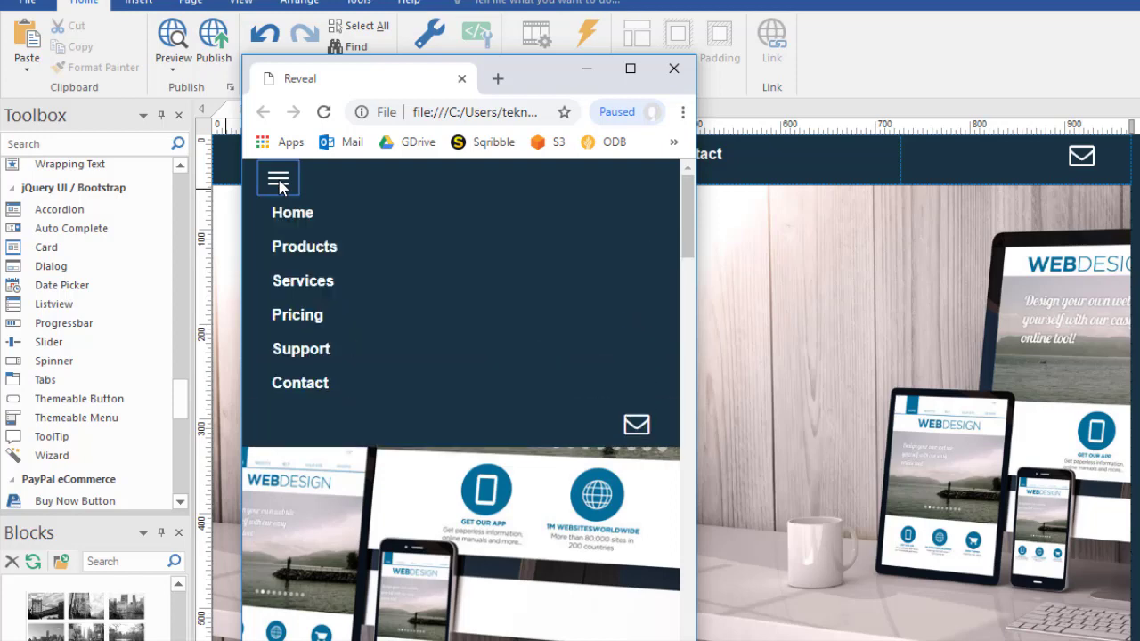
{"action": "left_click", "coordinate": [279, 181]}
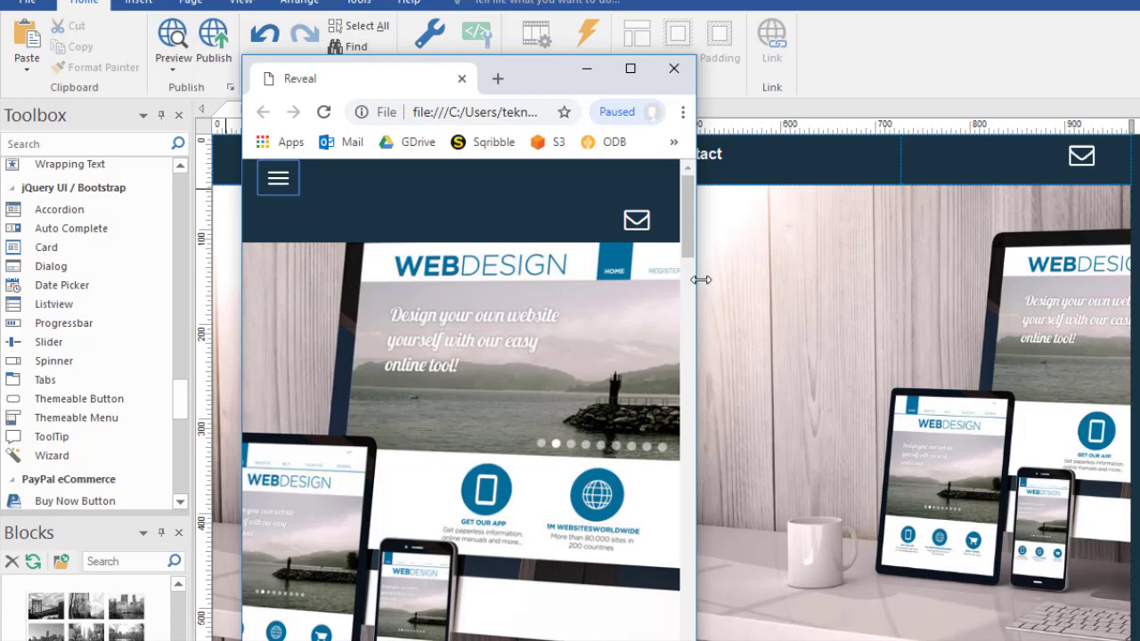
{"action": "left_click_drag", "start_coordinate": [701, 279], "coordinate": [1131, 294]}
Close the preview and set the index menu's RWD breakpoint to 700.
{"action": "left_click", "coordinate": [1109, 69]}
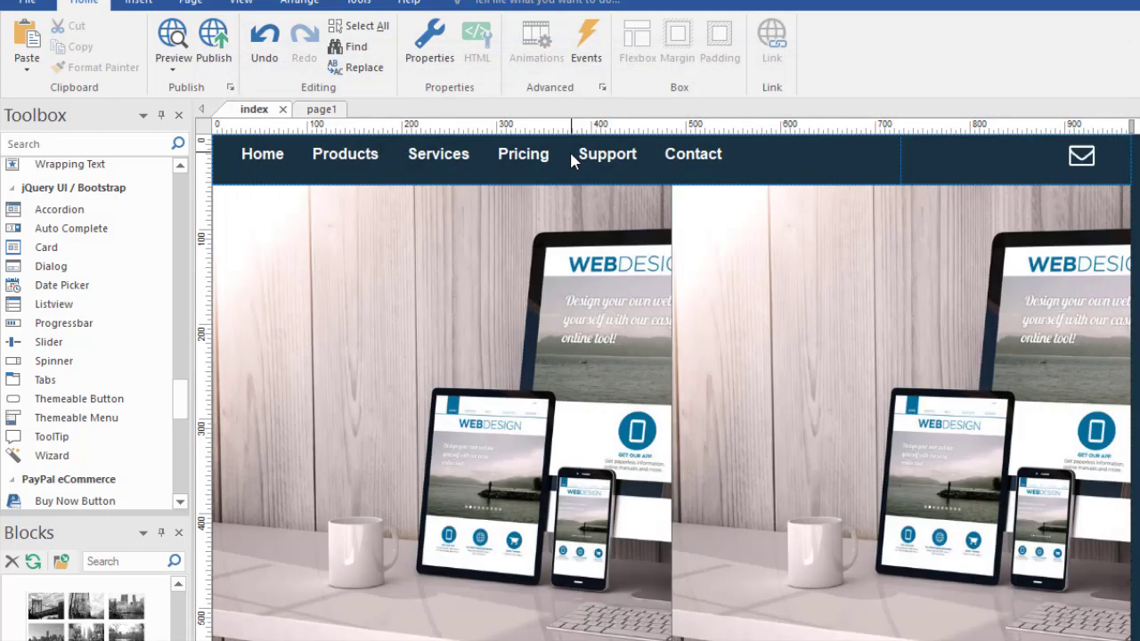
{"action": "left_click", "coordinate": [568, 153]}
{"action": "double_click", "coordinate": [568, 154]}
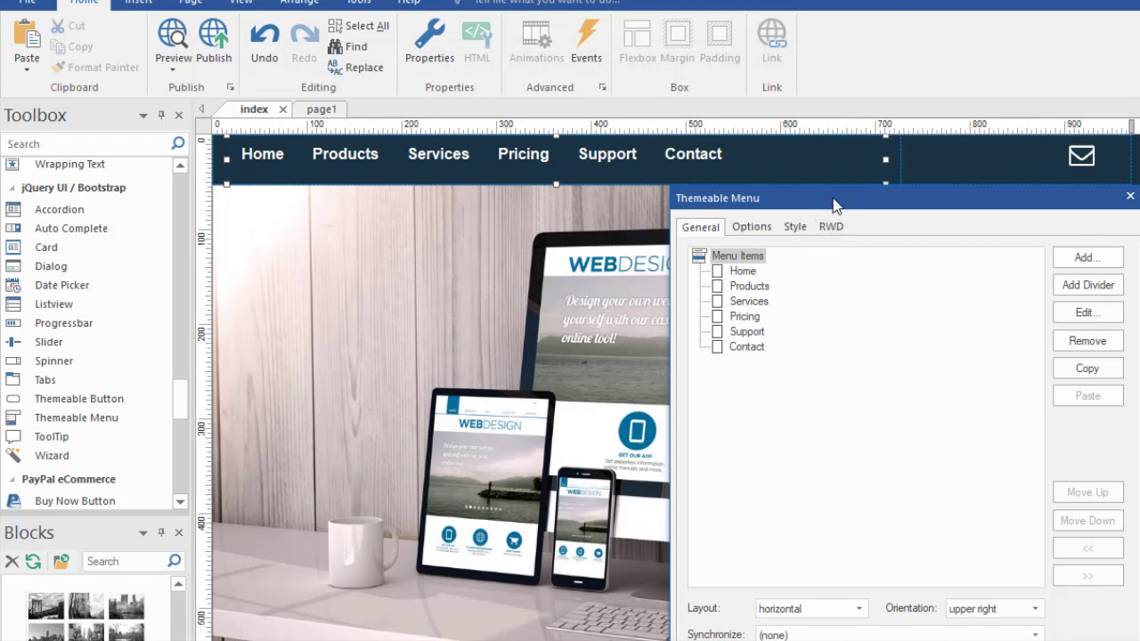
{"action": "left_click_drag", "start_coordinate": [834, 191], "coordinate": [685, 143]}
{"action": "left_click", "coordinate": [683, 173]}
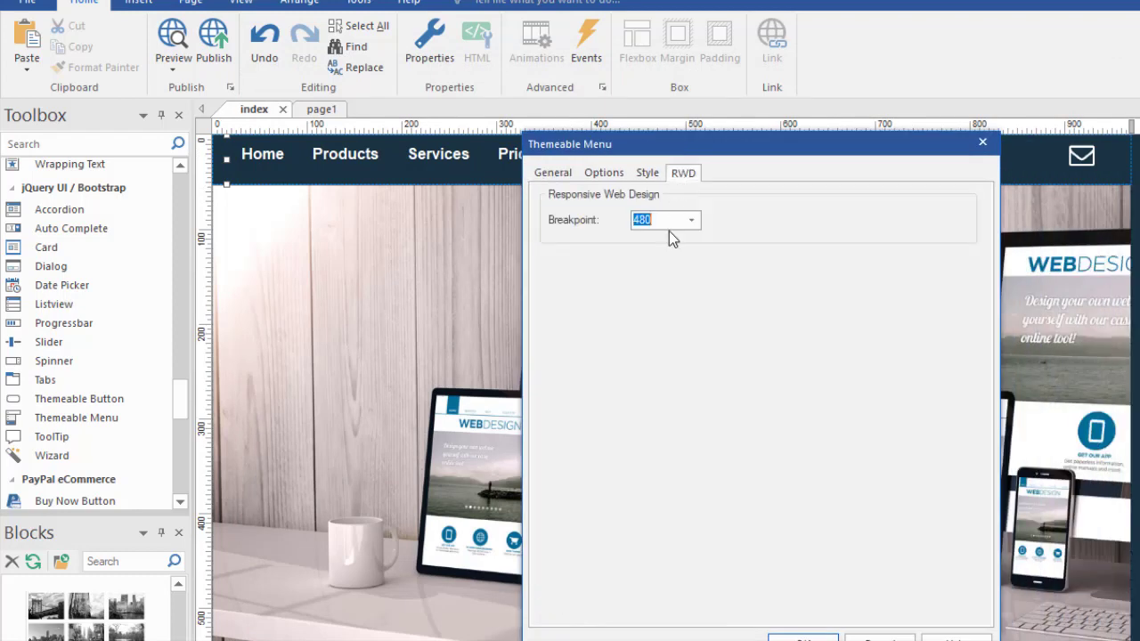
{"action": "left_click", "coordinate": [691, 221]}
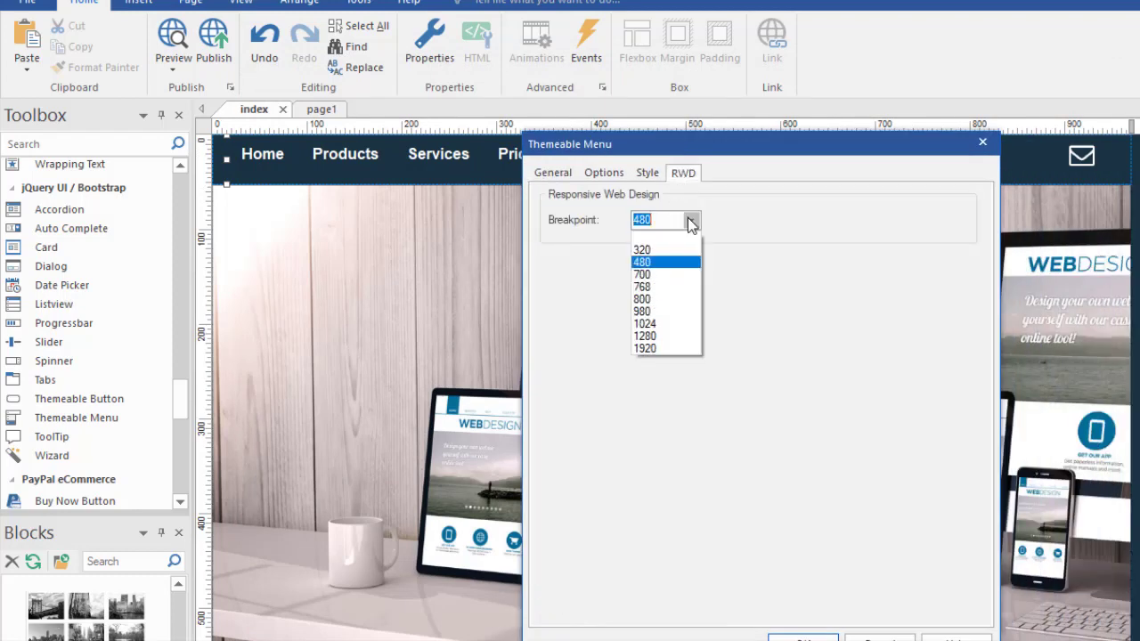
{"action": "left_click", "coordinate": [653, 274]}
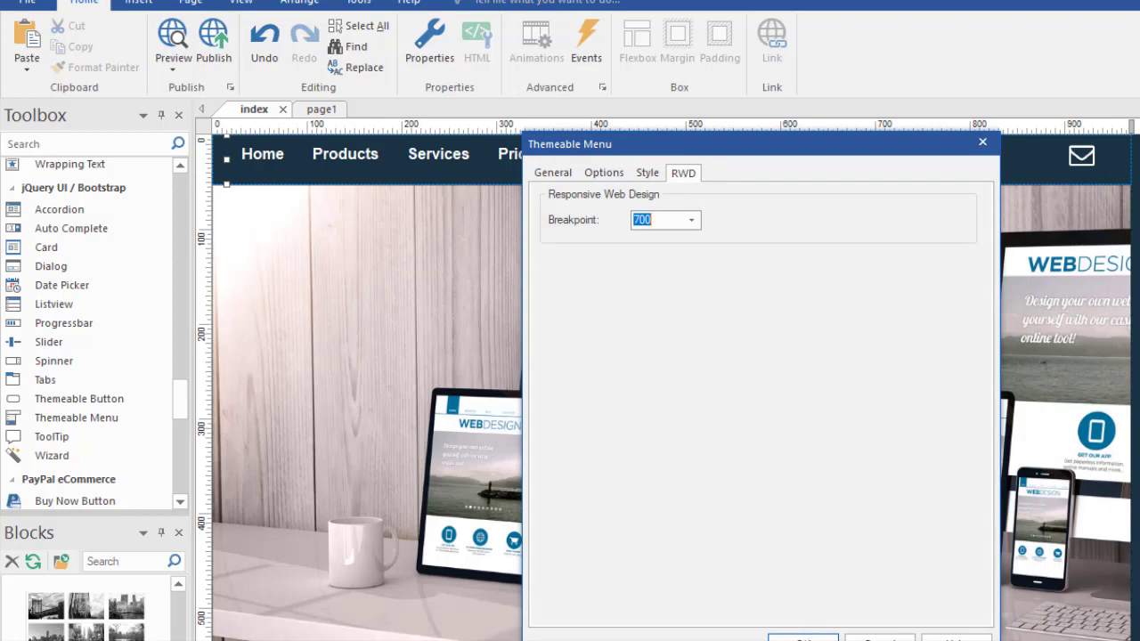
{"action": "left_click", "coordinate": [806, 636]}
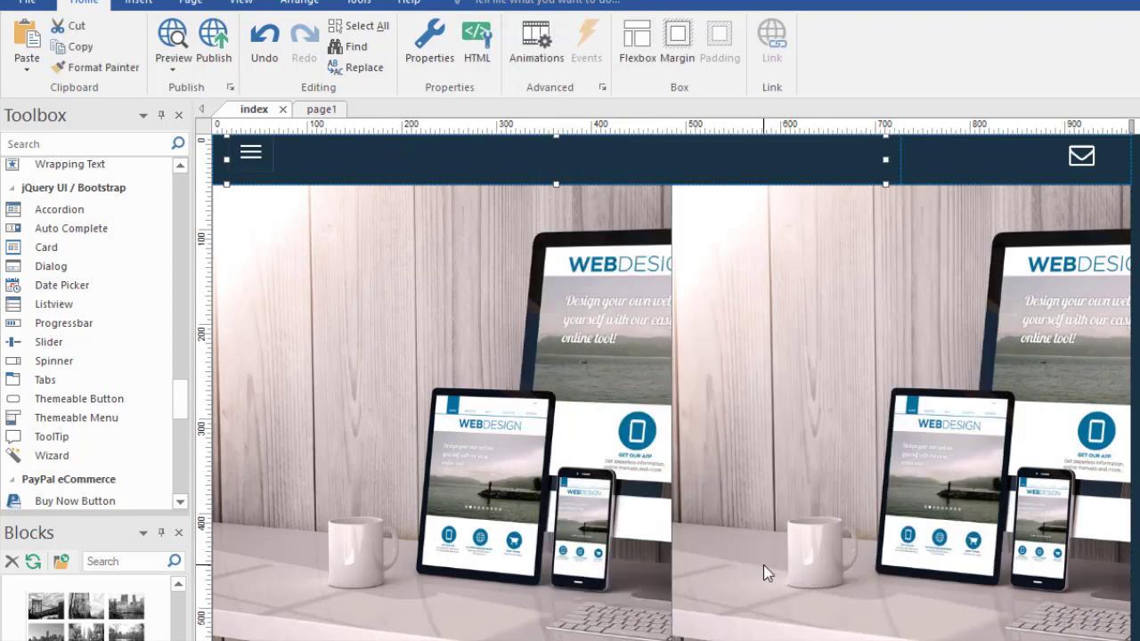
Preview with F5, narrow Chrome until the menu collapses, toggle the hamburger, then widen again.
{"action": "key", "text": "F5"}
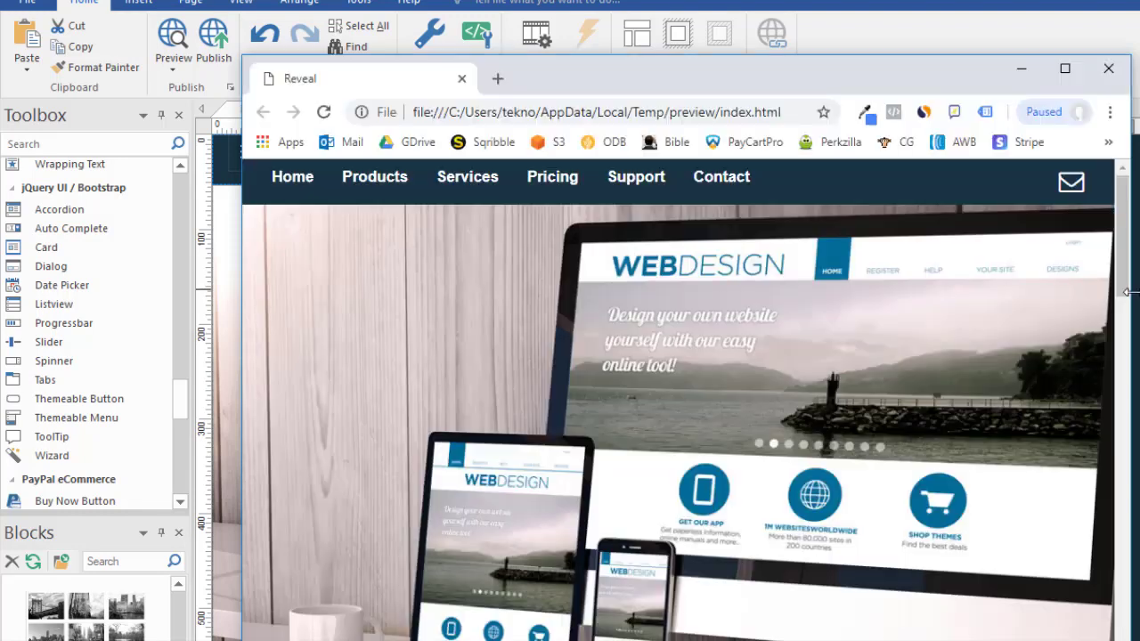
{"action": "left_click_drag", "start_coordinate": [1127, 292], "coordinate": [955, 322]}
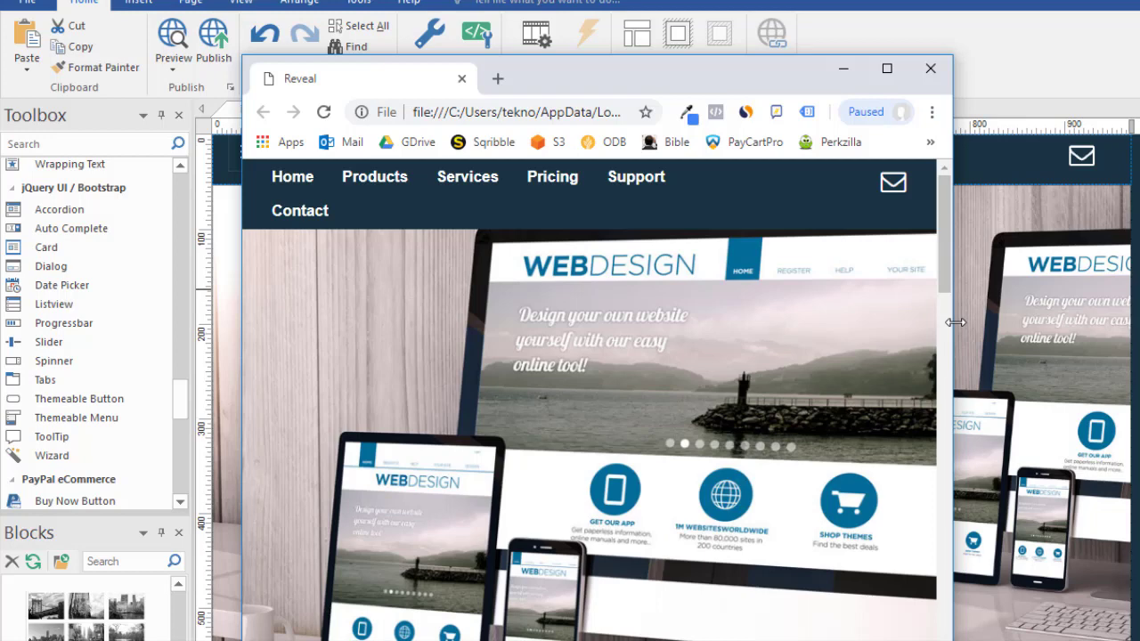
{"action": "left_click_drag", "start_coordinate": [955, 322], "coordinate": [893, 318]}
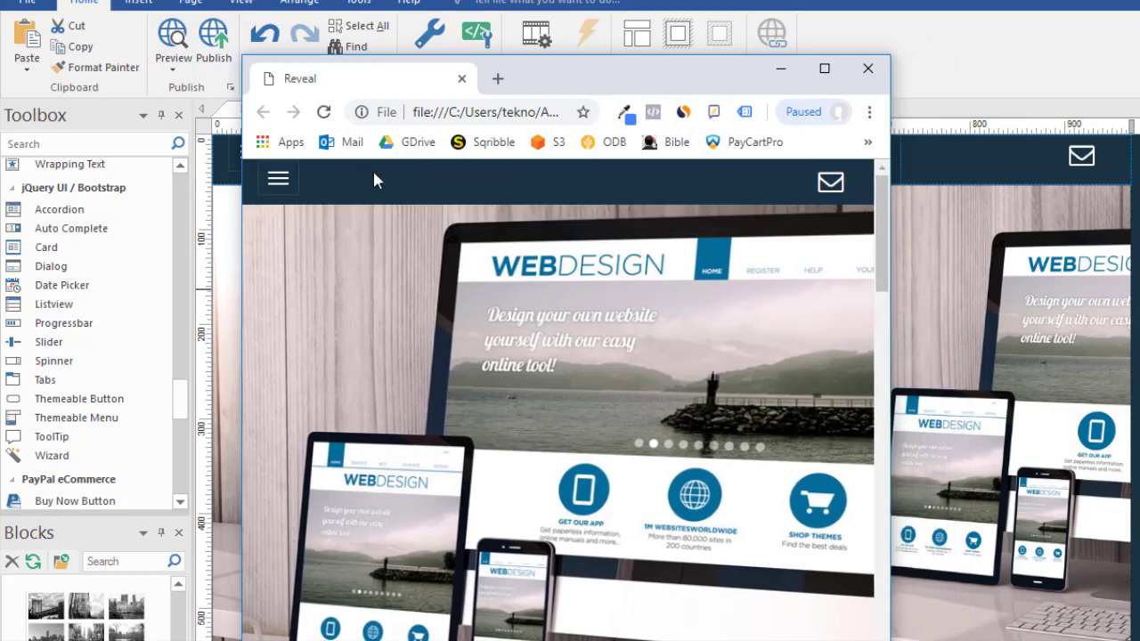
{"action": "left_click", "coordinate": [278, 179]}
{"action": "left_click", "coordinate": [279, 179]}
{"action": "left_click_drag", "start_coordinate": [895, 321], "coordinate": [1043, 338]}
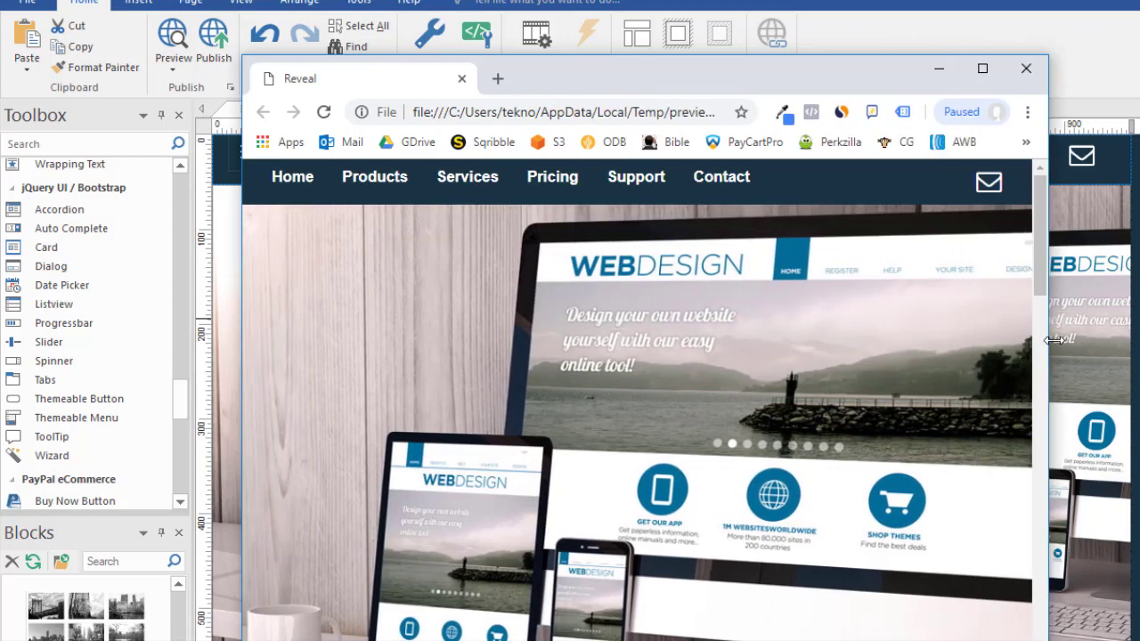
Close the preview and change the menu's RWD breakpoint to 800.
{"action": "left_click", "coordinate": [1021, 68]}
{"action": "double_click", "coordinate": [636, 153]}
{"action": "left_click", "coordinate": [672, 168]}
{"action": "left_click", "coordinate": [679, 215]}
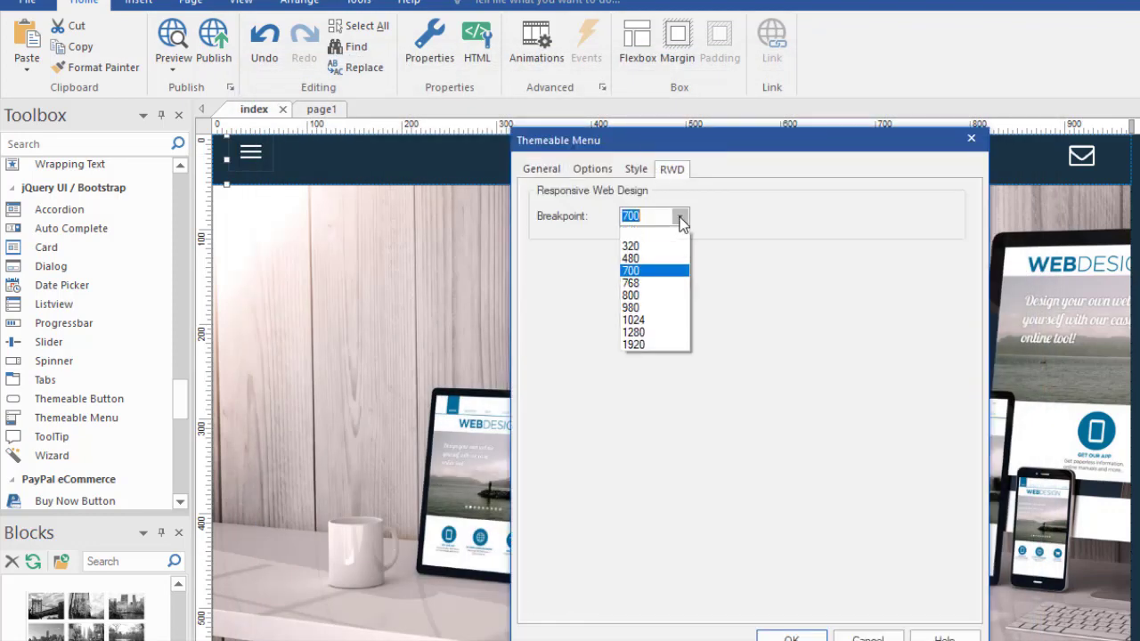
{"action": "left_click", "coordinate": [653, 299]}
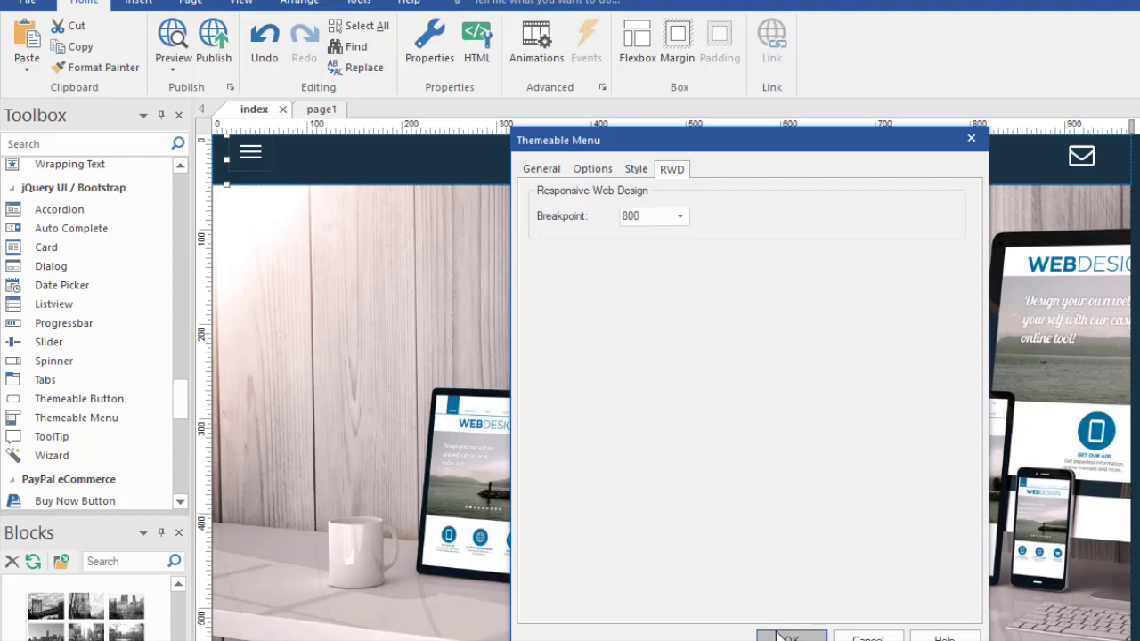
{"action": "left_click", "coordinate": [788, 635]}
Preview with F5, toggle the collapsed hamburger open and closed, then widen the window to restore the bar.
{"action": "key", "text": "F5"}
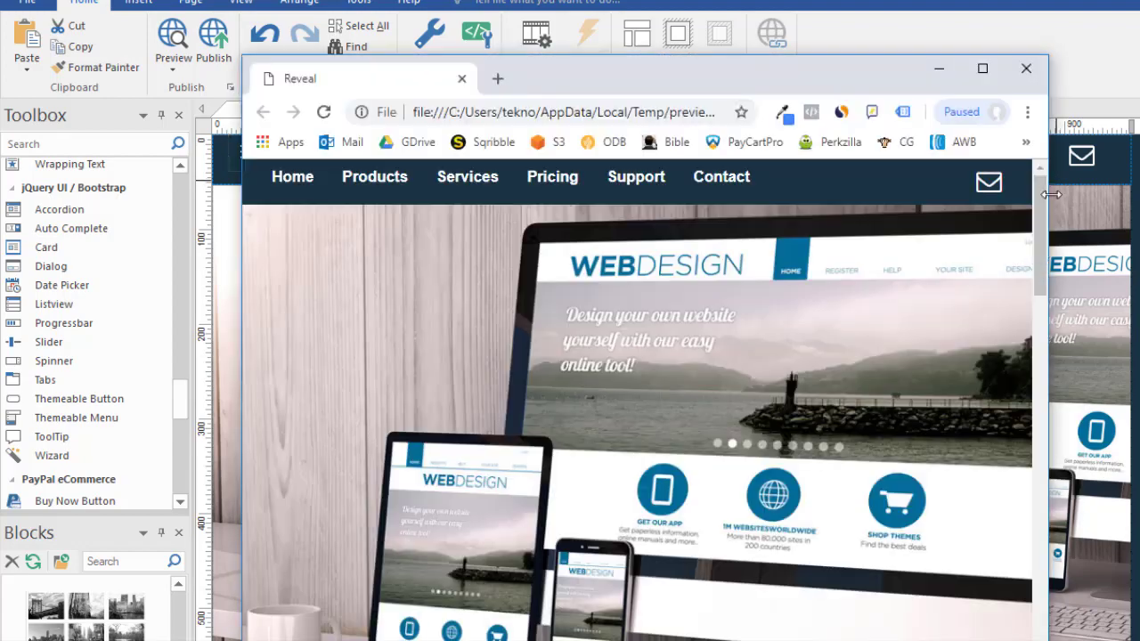
{"action": "left_click_drag", "start_coordinate": [1052, 194], "coordinate": [977, 218]}
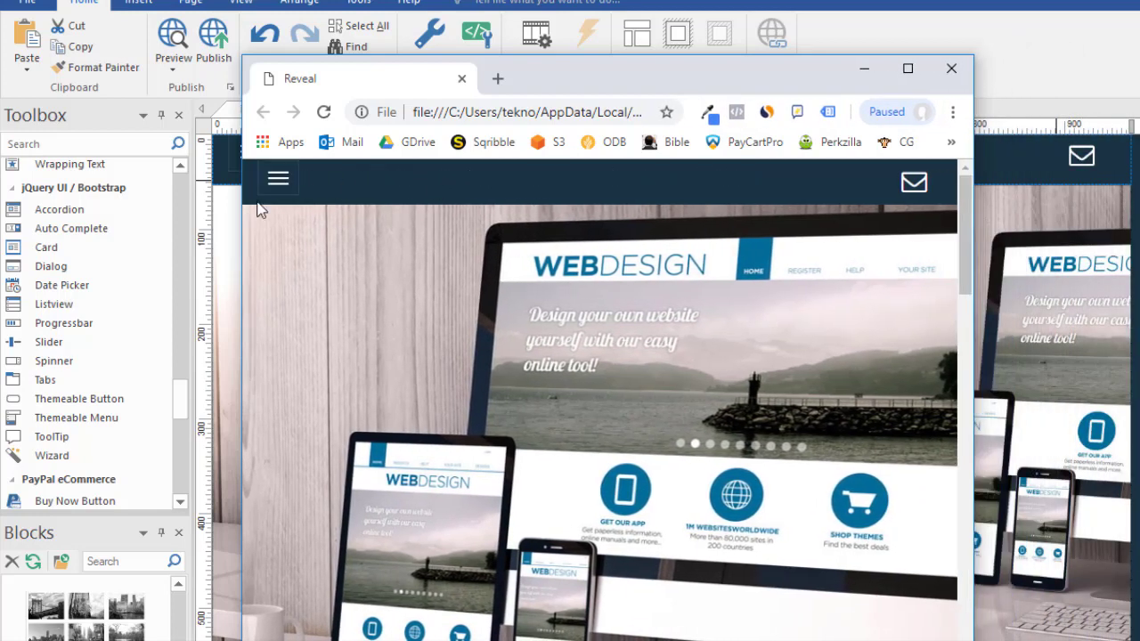
{"action": "left_click", "coordinate": [280, 180]}
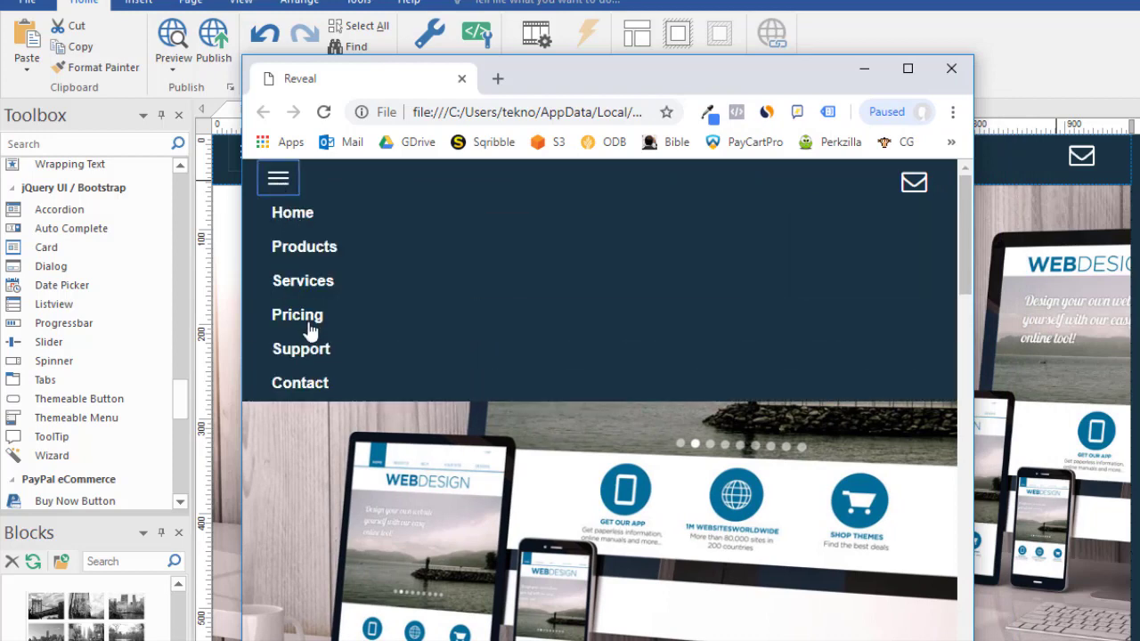
{"action": "left_click", "coordinate": [279, 182]}
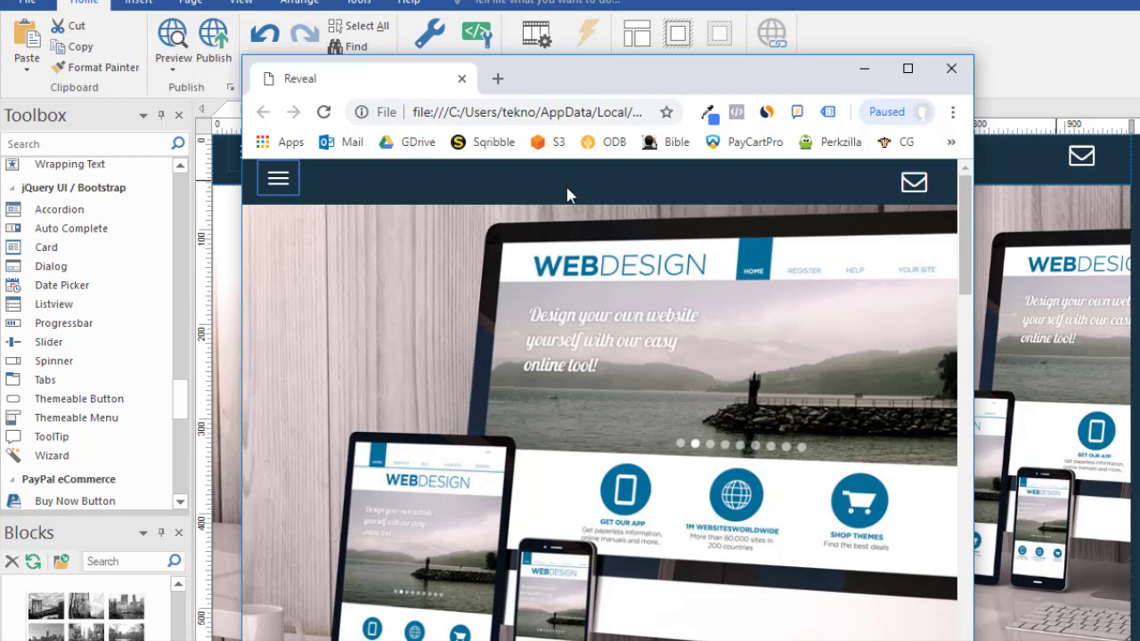
{"action": "left_click_drag", "start_coordinate": [973, 323], "coordinate": [1026, 326]}
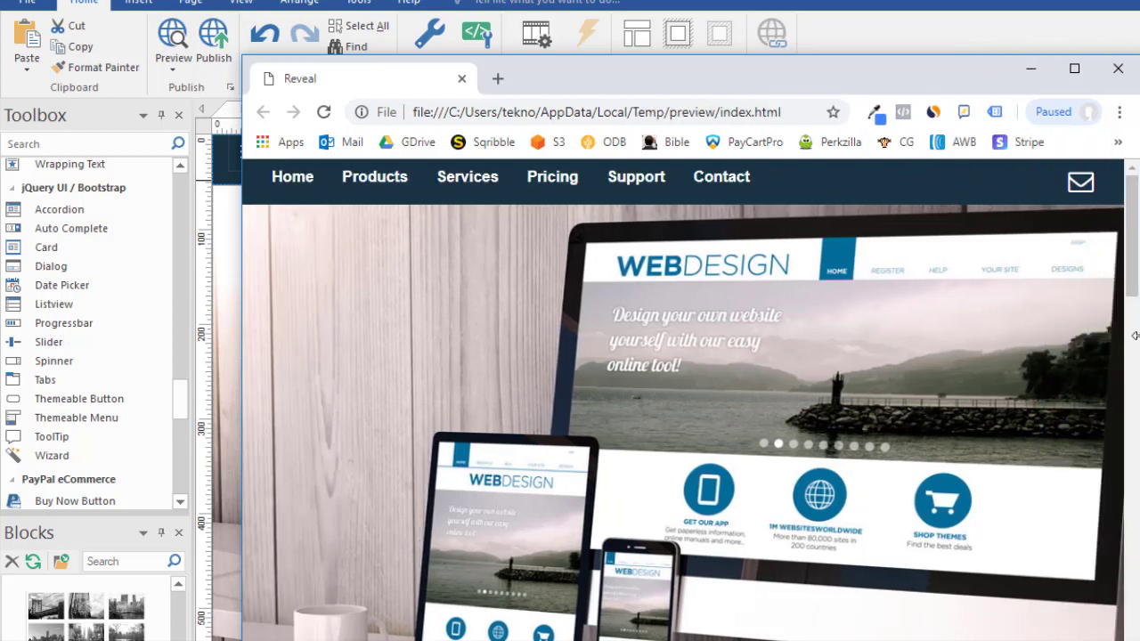
{"action": "left_click_drag", "start_coordinate": [1135, 335], "coordinate": [1122, 309]}
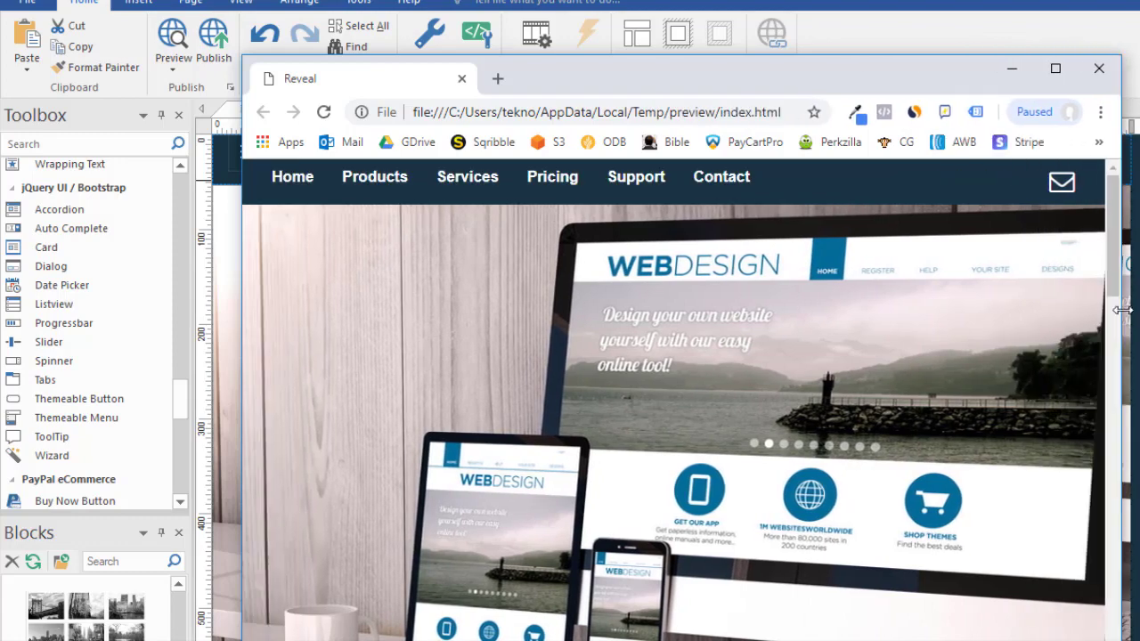
Close the preview and set the index menu's mode to jQuery UI.
{"action": "left_click", "coordinate": [1099, 68]}
{"action": "double_click", "coordinate": [558, 169]}
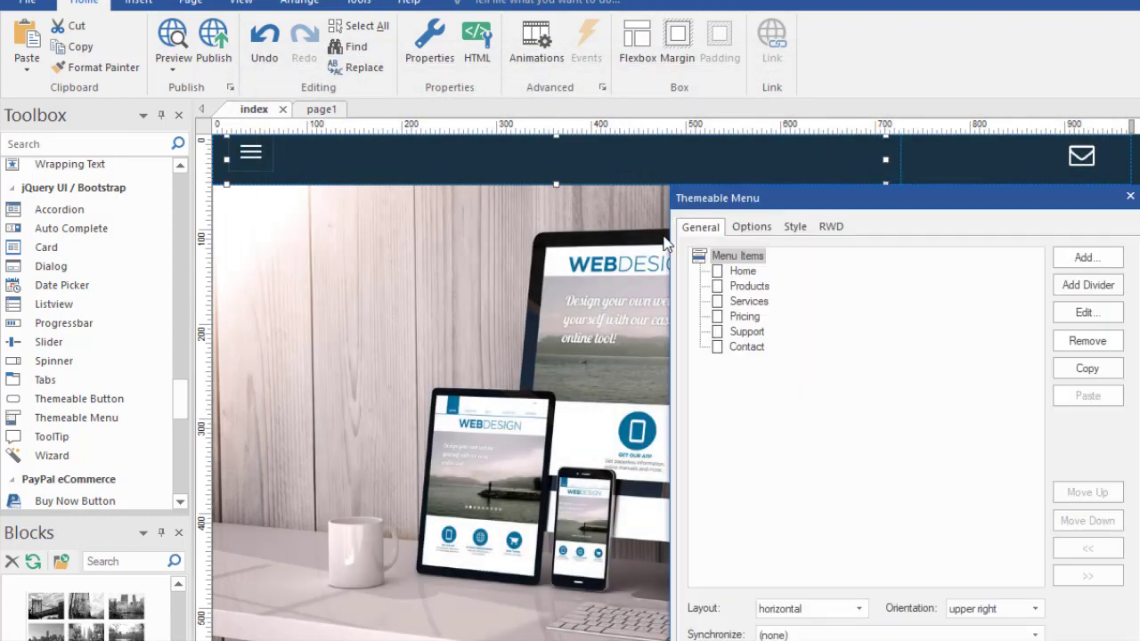
{"action": "left_click", "coordinate": [769, 229]}
{"action": "left_click", "coordinate": [831, 274]}
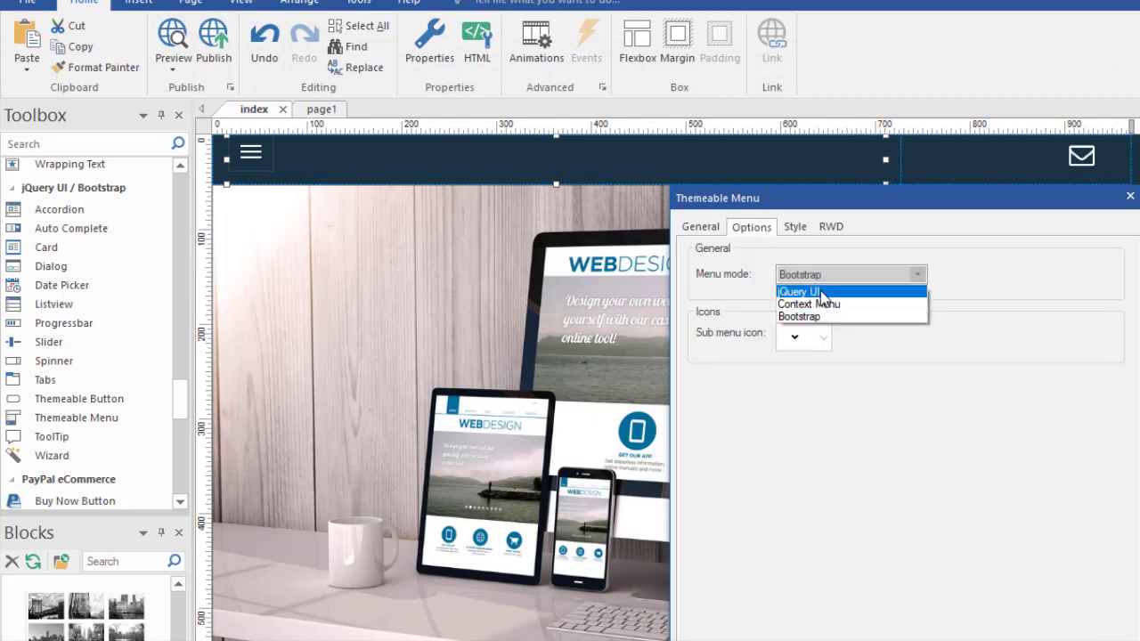
{"action": "left_click", "coordinate": [820, 290]}
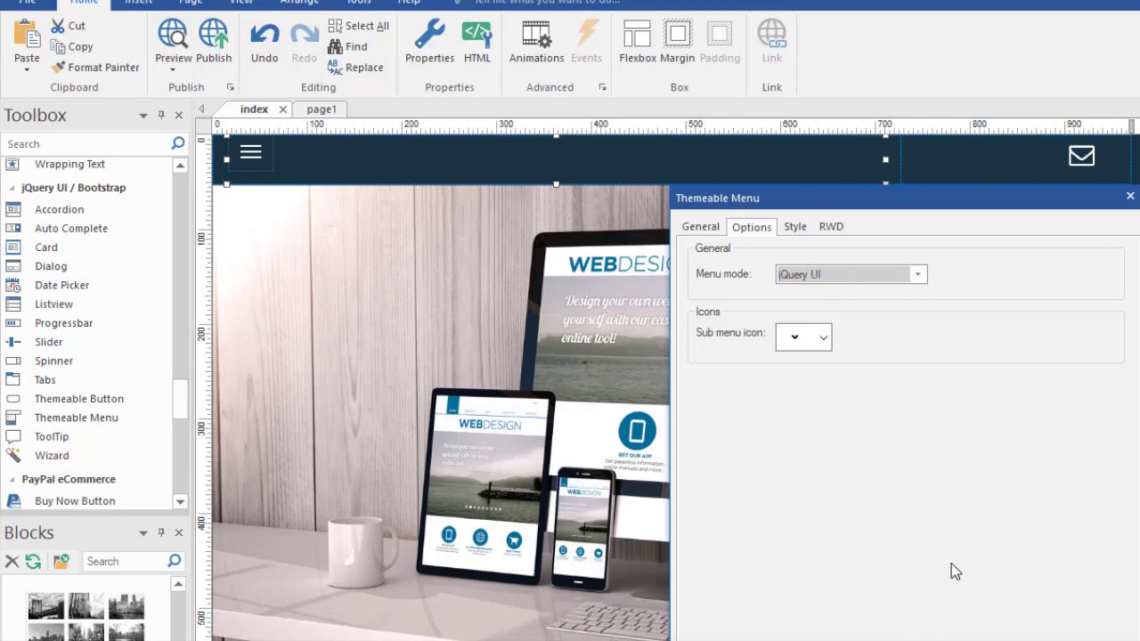
{"action": "left_click_drag", "start_coordinate": [959, 210], "coordinate": [926, 135]}
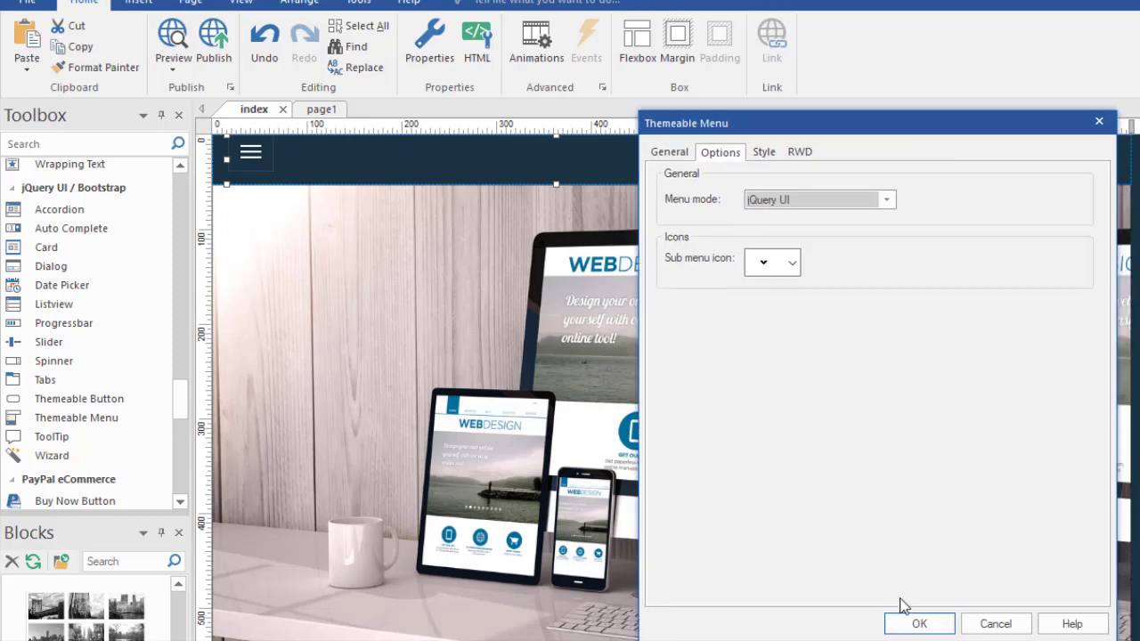
Apply jQuery UI mode, check the narrowed preview wrapping the menu onto two rows, then close it.
{"action": "left_click", "coordinate": [917, 625]}
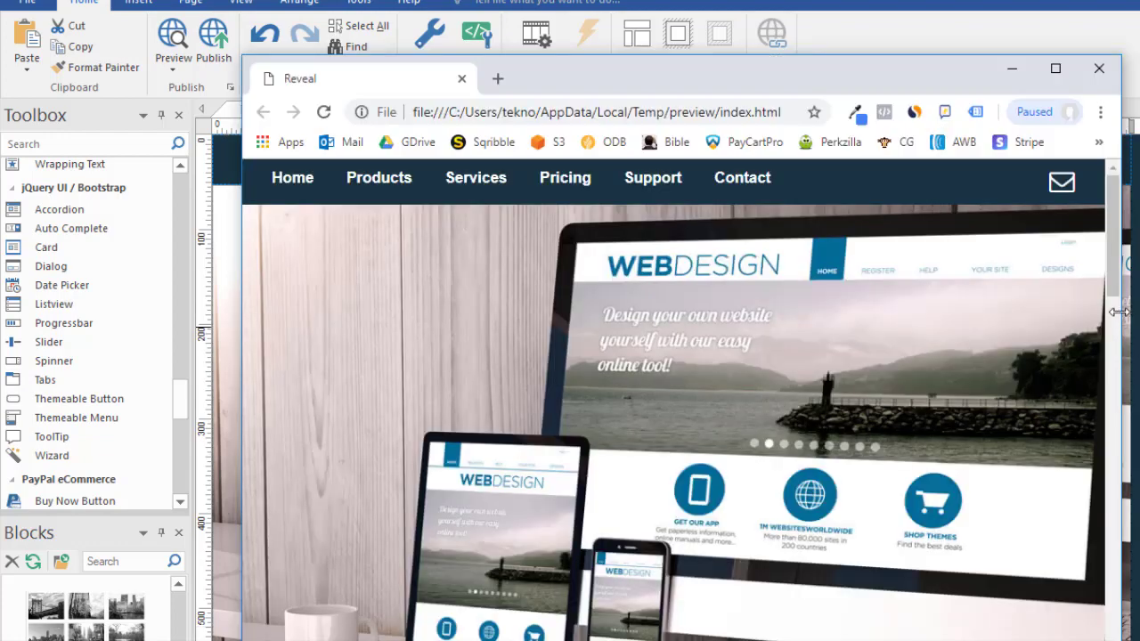
{"action": "left_click_drag", "start_coordinate": [1121, 318], "coordinate": [1139, 370]}
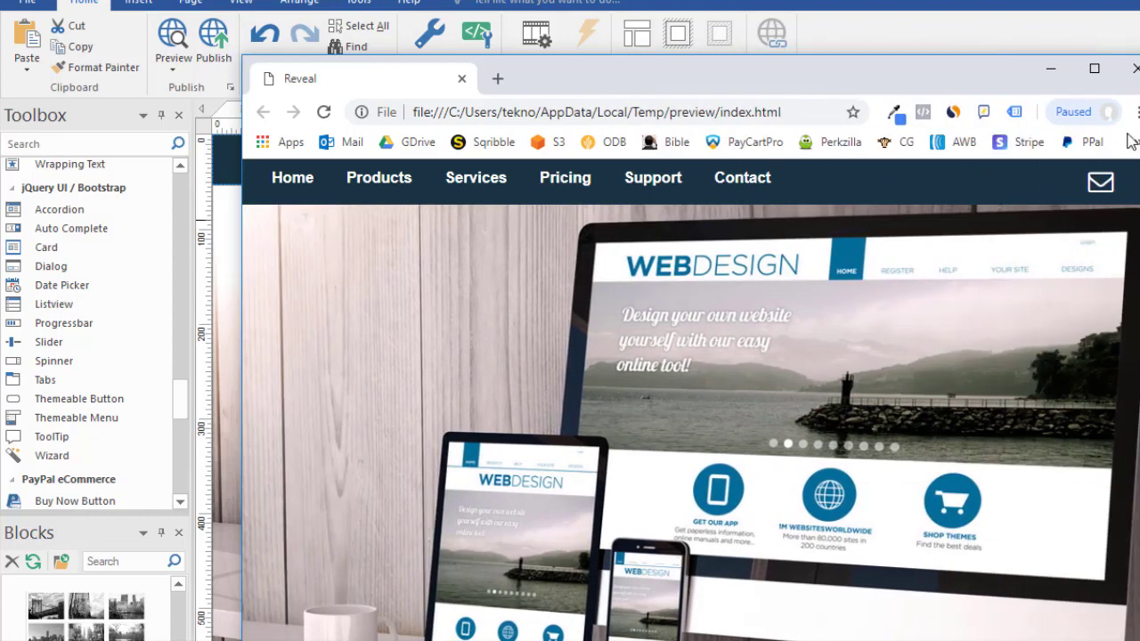
{"action": "left_click", "coordinate": [1134, 68]}
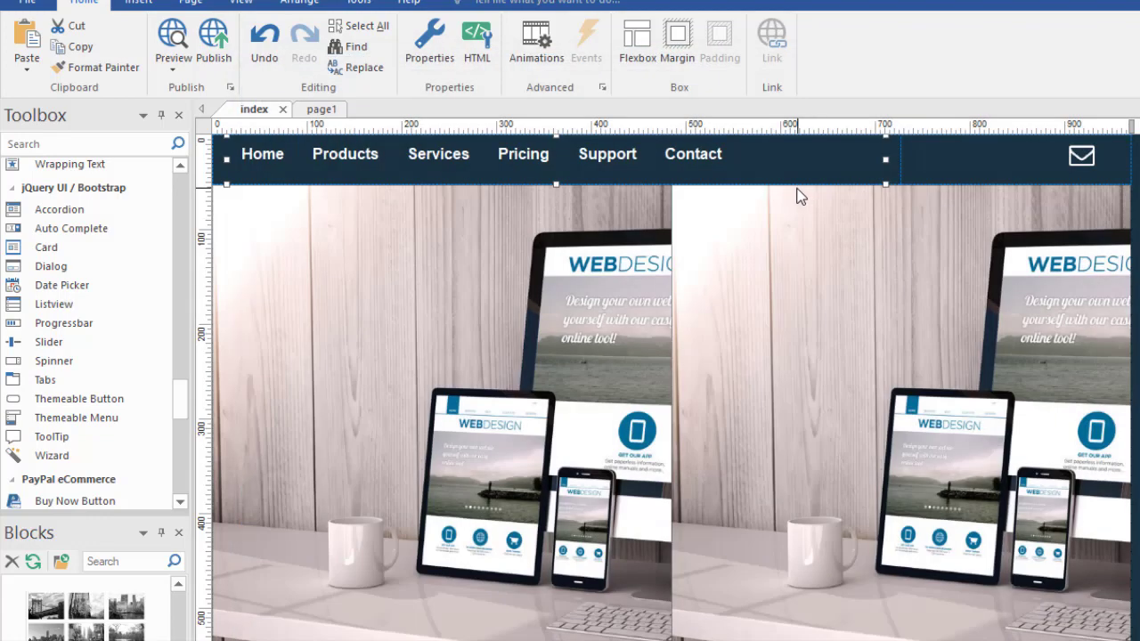
Return the index menu to Bootstrap mode, then go to page1 and nudge its menu bar up and left.
{"action": "double_click", "coordinate": [745, 161]}
{"action": "left_click_drag", "start_coordinate": [770, 204], "coordinate": [655, 141]}
{"action": "left_click", "coordinate": [636, 163]}
{"action": "left_click", "coordinate": [763, 211]}
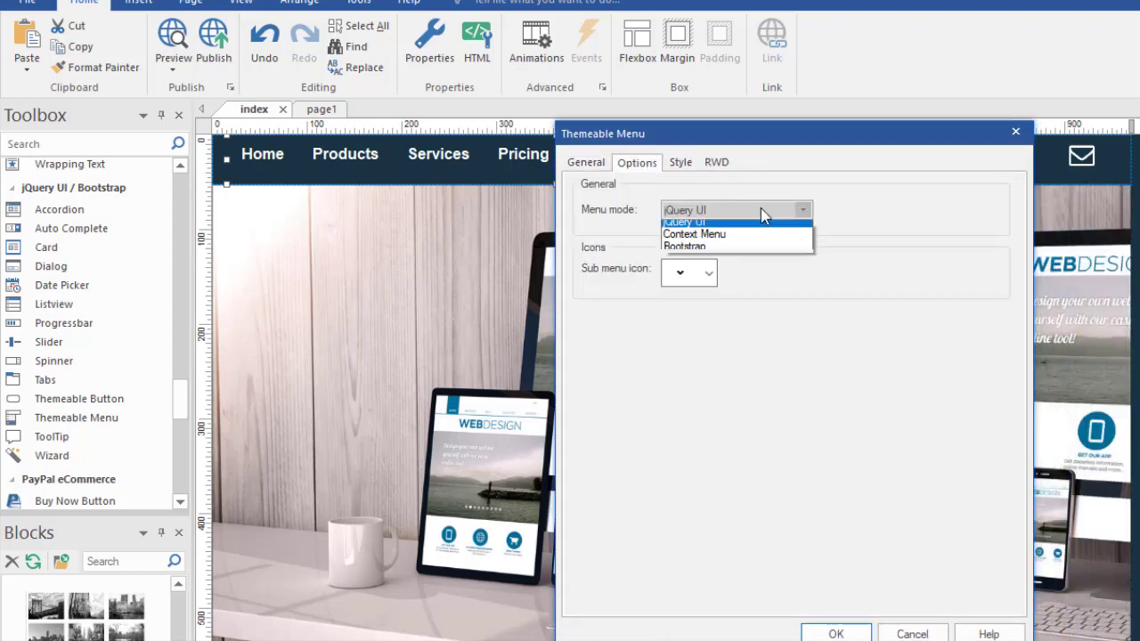
{"action": "left_click", "coordinate": [707, 252]}
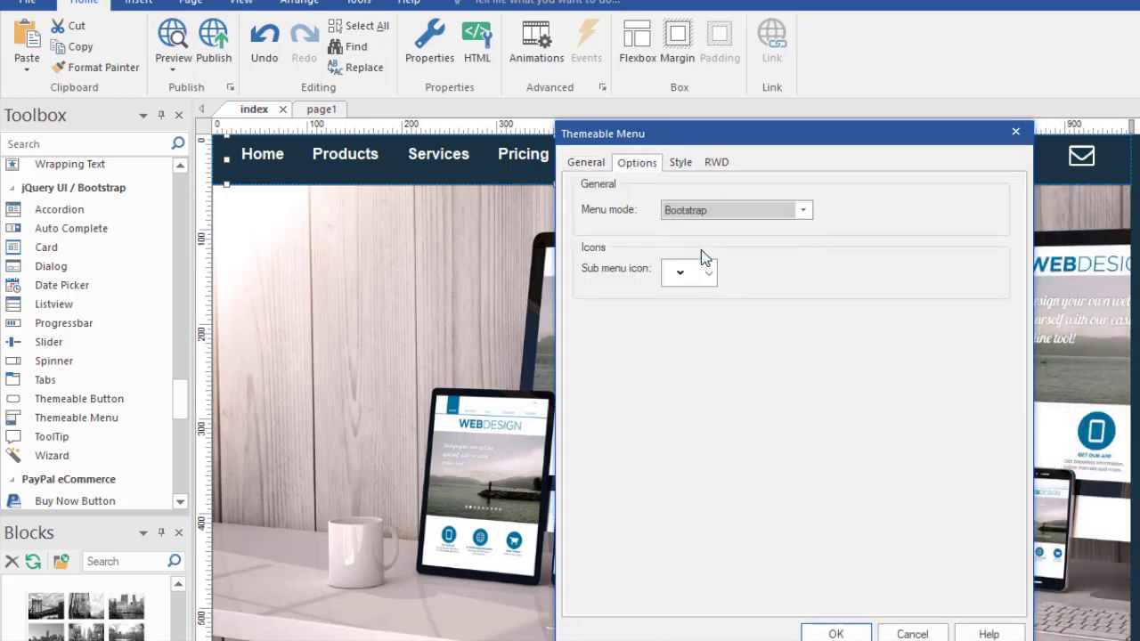
{"action": "left_click", "coordinate": [834, 633]}
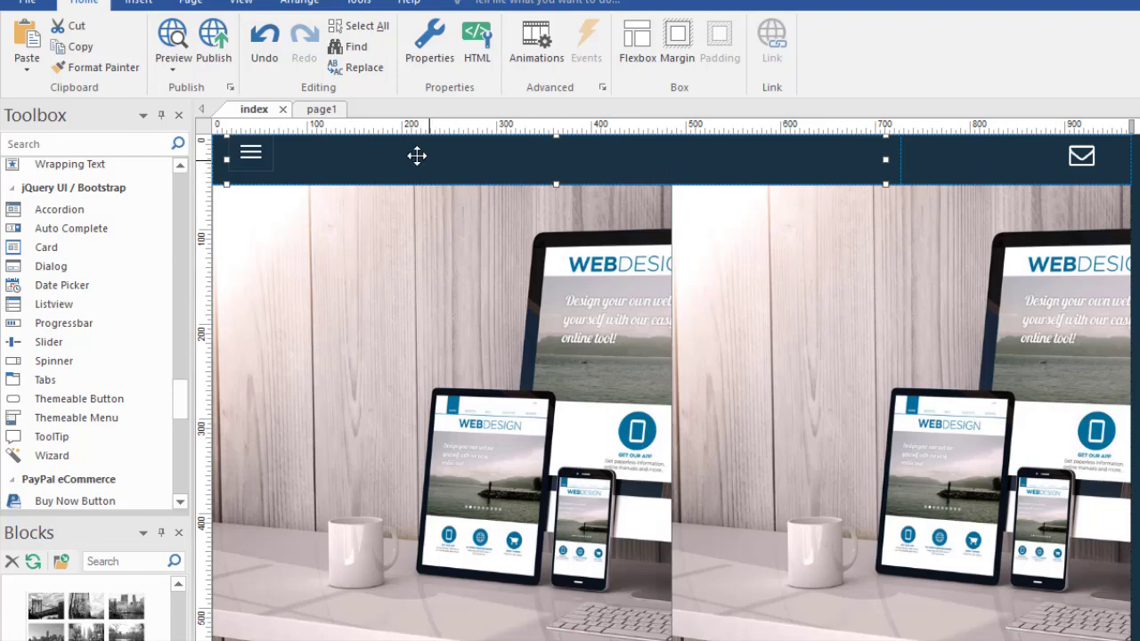
{"action": "left_click", "coordinate": [321, 108]}
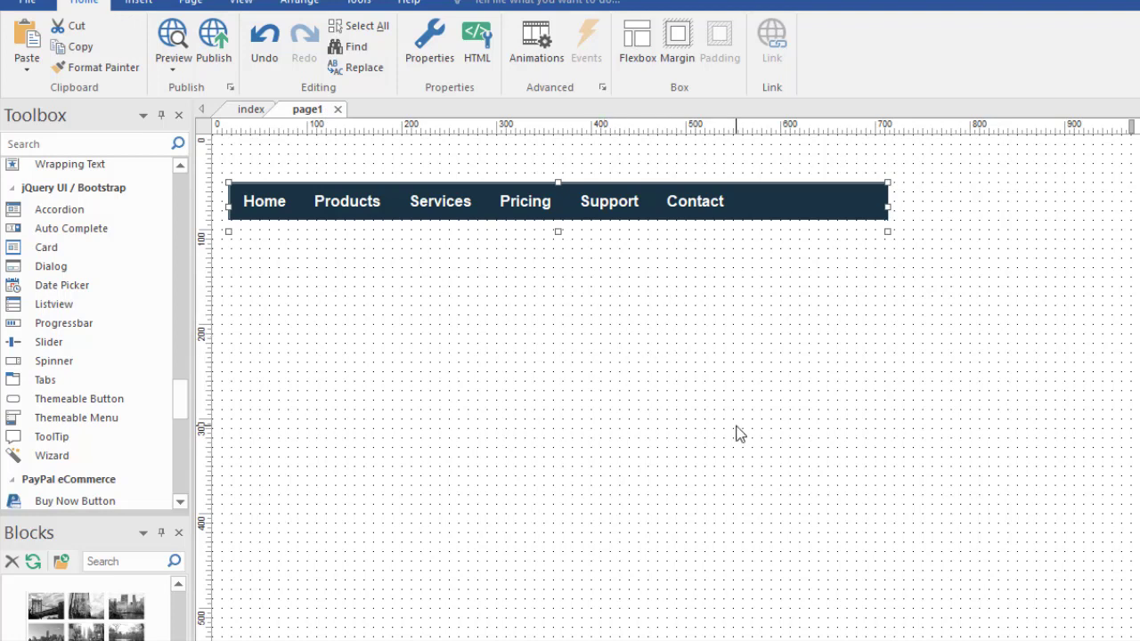
{"action": "mouse_move", "coordinate": [751, 206]}
{"action": "left_mouse_down"}
{"action": "mouse_move", "coordinate": [789, 205]}
{"action": "mouse_move", "coordinate": [733, 200]}
{"action": "left_mouse_up"}
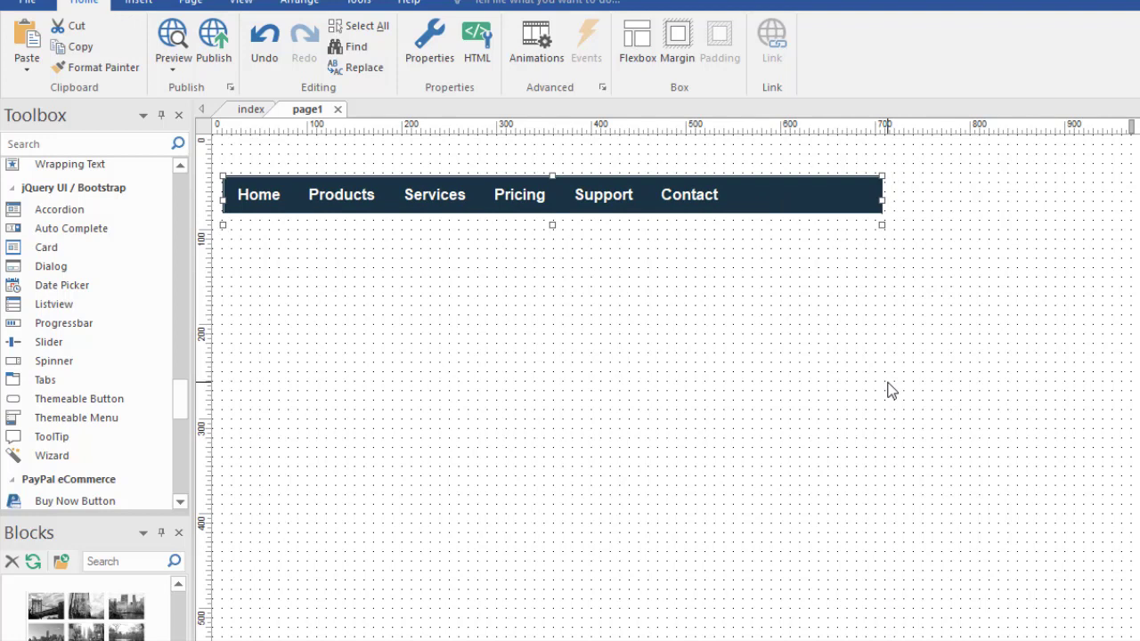